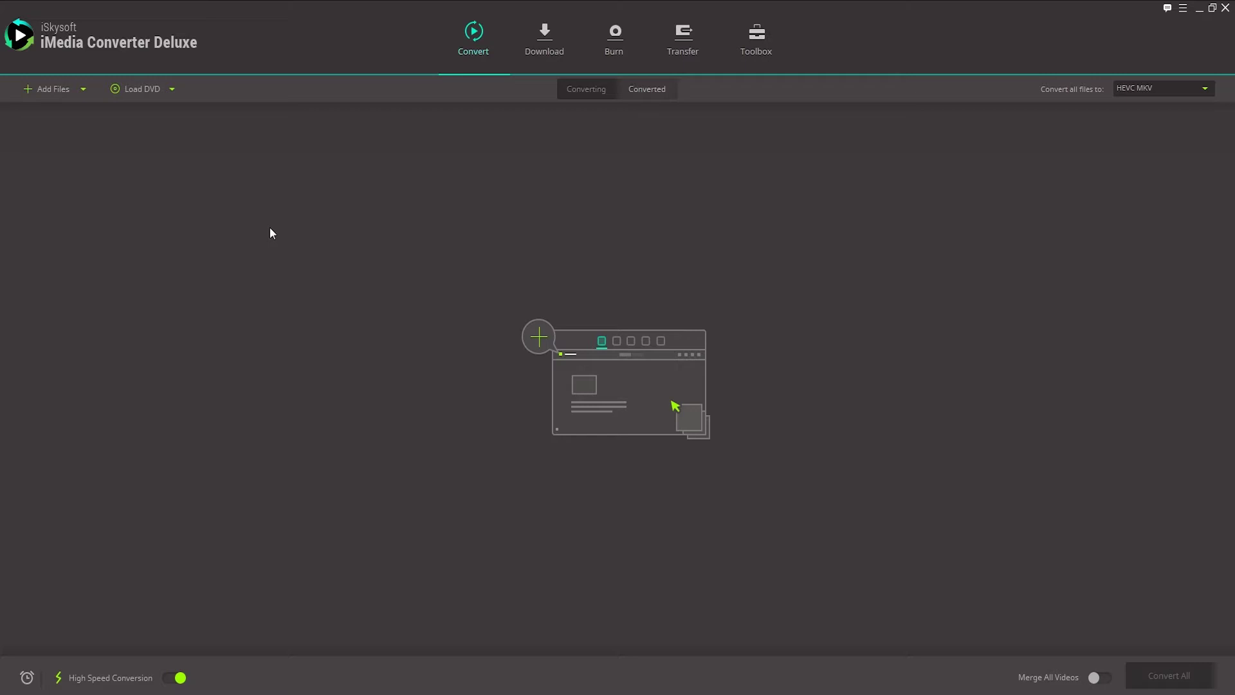
- Load the main movie from the DJ Roller Promo disc in drive F
{"action": "left_click", "coordinate": [171, 90]}
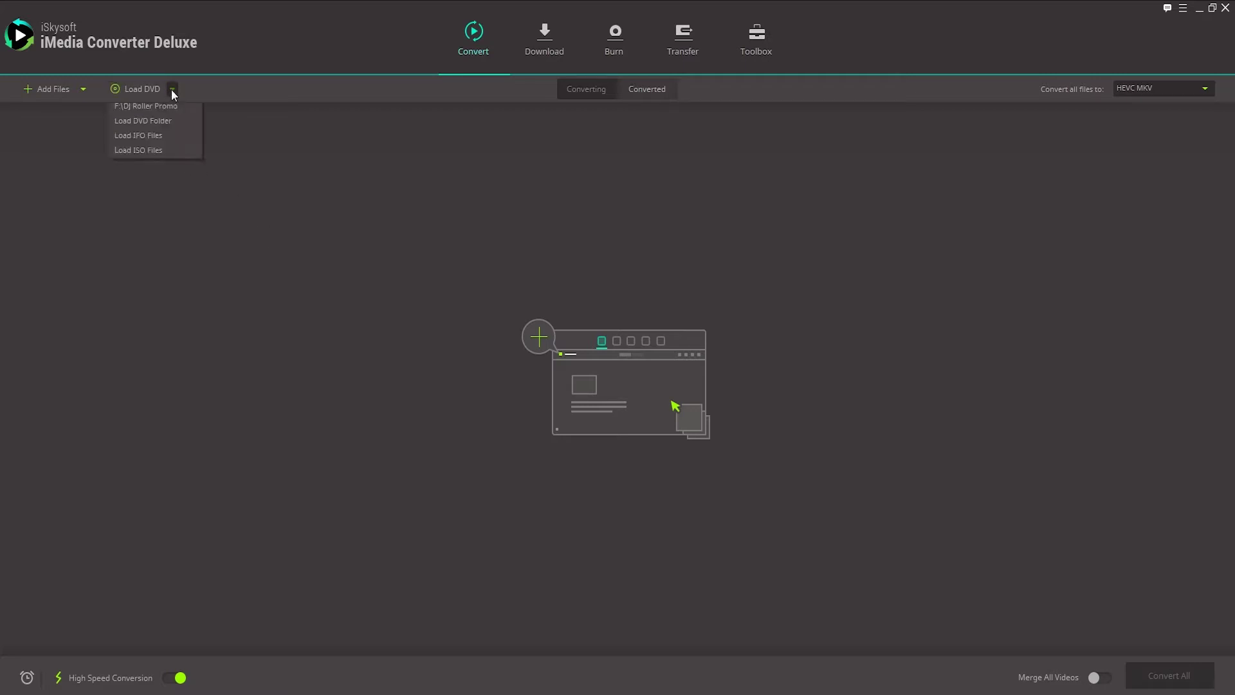
{"action": "left_click", "coordinate": [136, 106]}
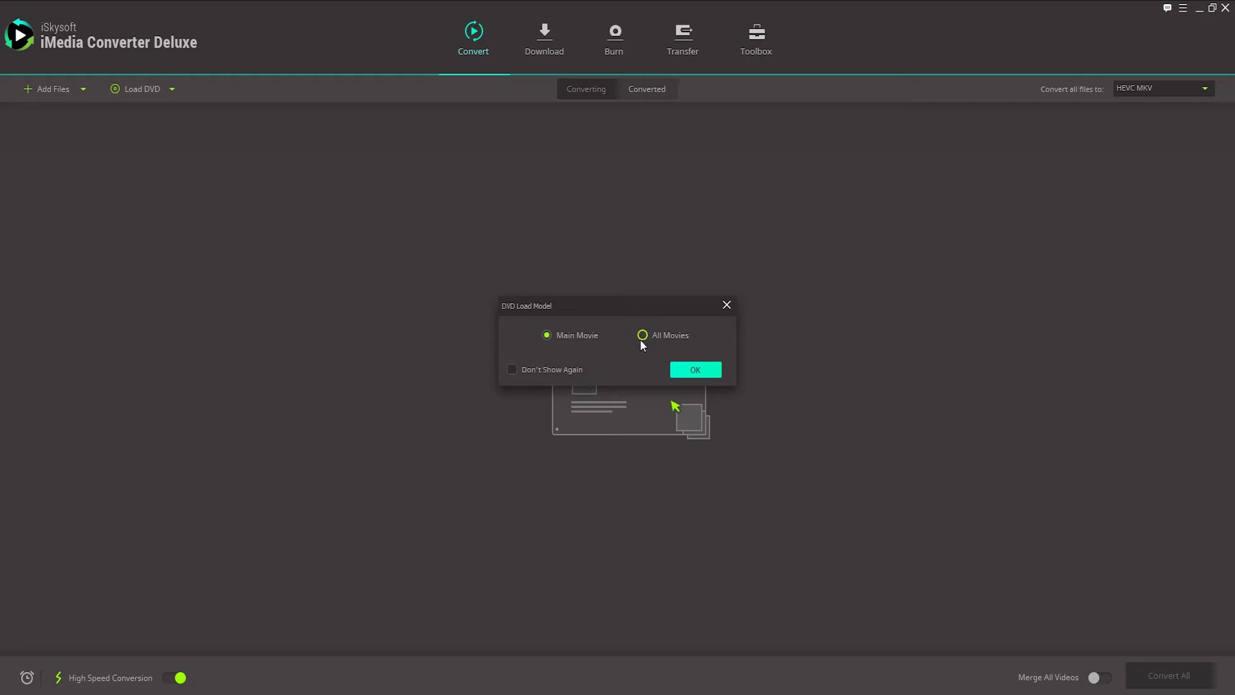
{"action": "left_click", "coordinate": [641, 340]}
{"action": "left_click", "coordinate": [581, 336]}
{"action": "left_click", "coordinate": [685, 368]}
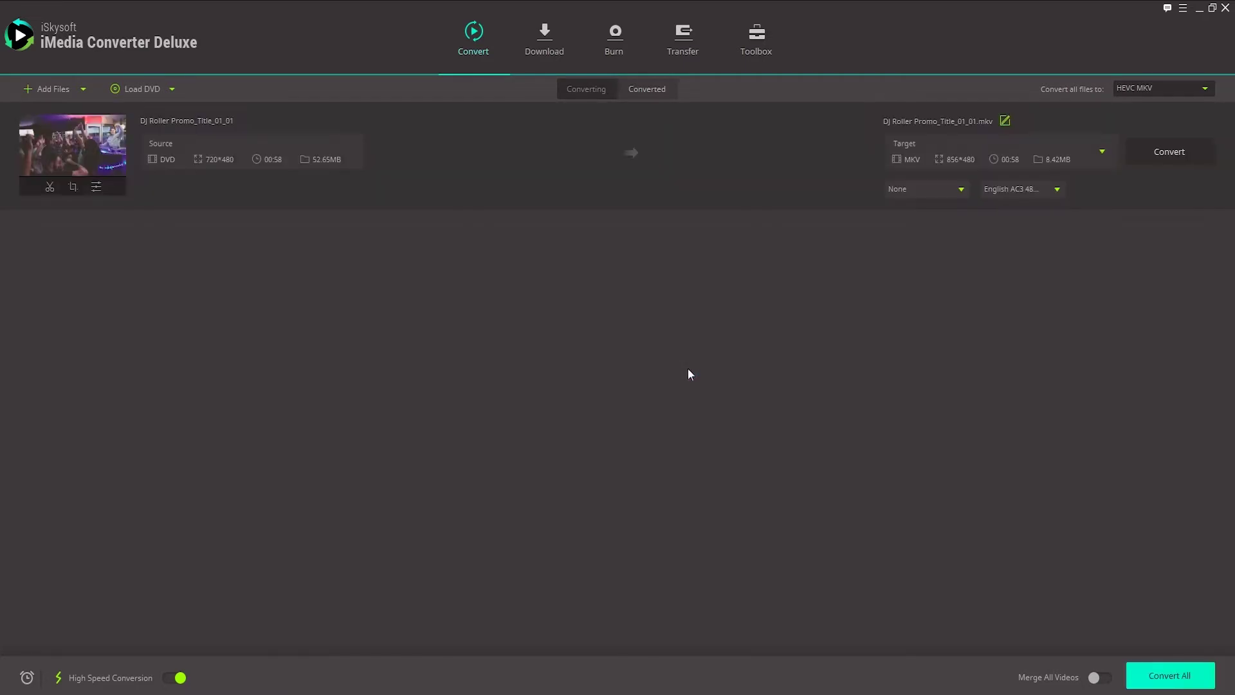
{"action": "mouse_move", "coordinate": [72, 145]}
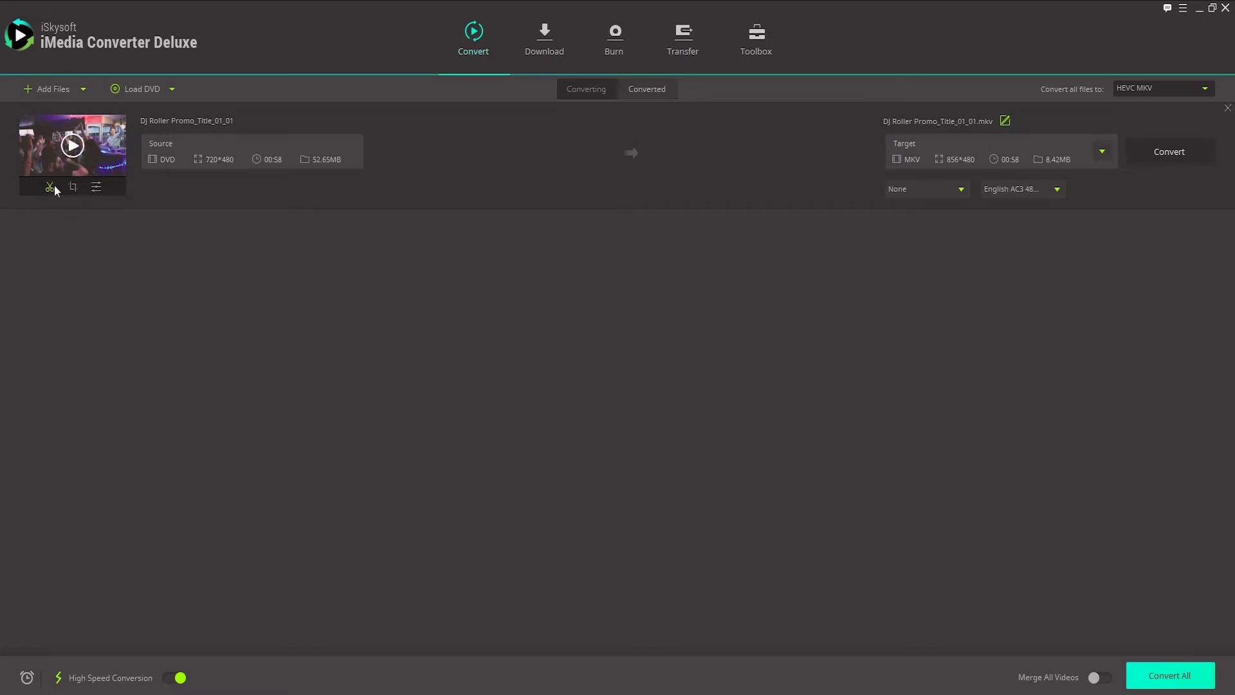
- Raise the DJ Roller title's contrast to 41 in the Effect settings
{"action": "left_click", "coordinate": [96, 188]}
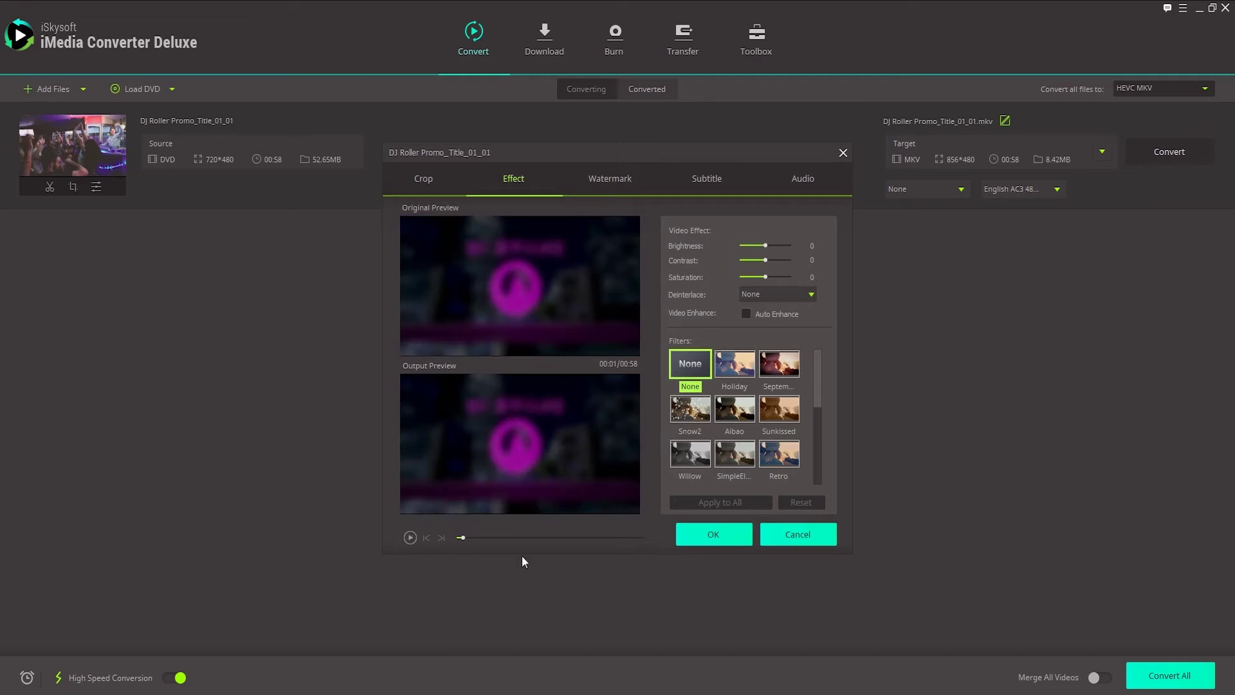
{"action": "left_click", "coordinate": [410, 537]}
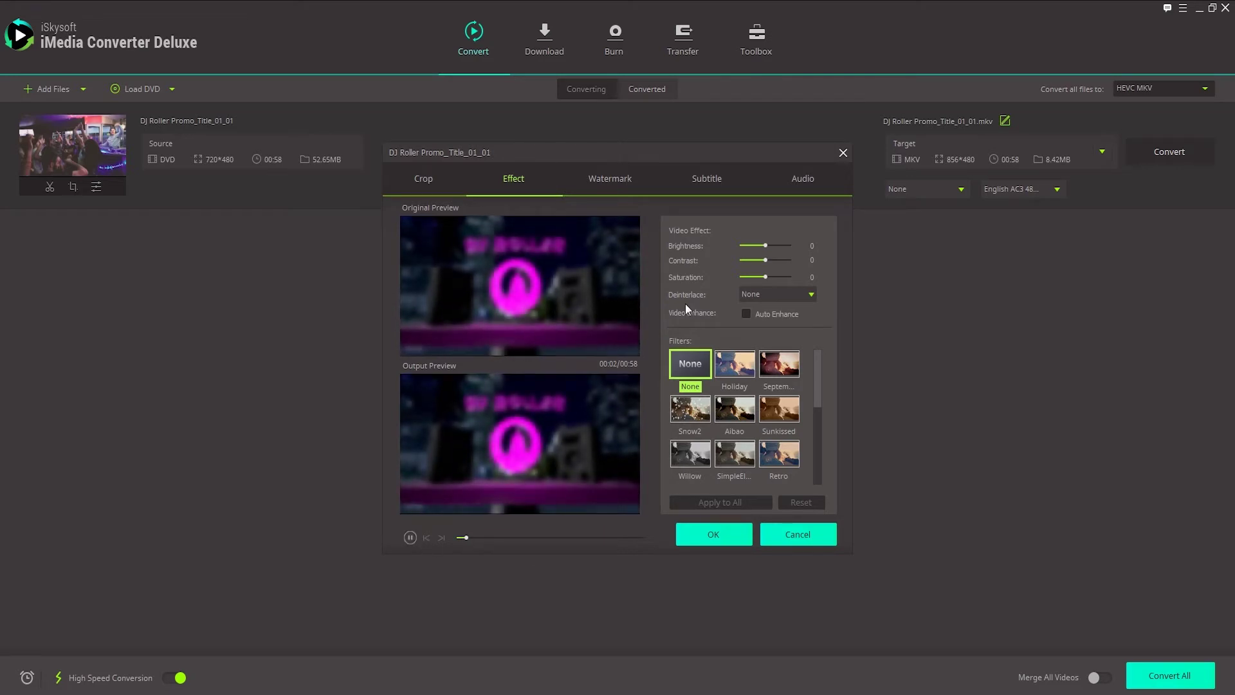
{"action": "left_click_drag", "start_coordinate": [762, 261], "coordinate": [776, 261]}
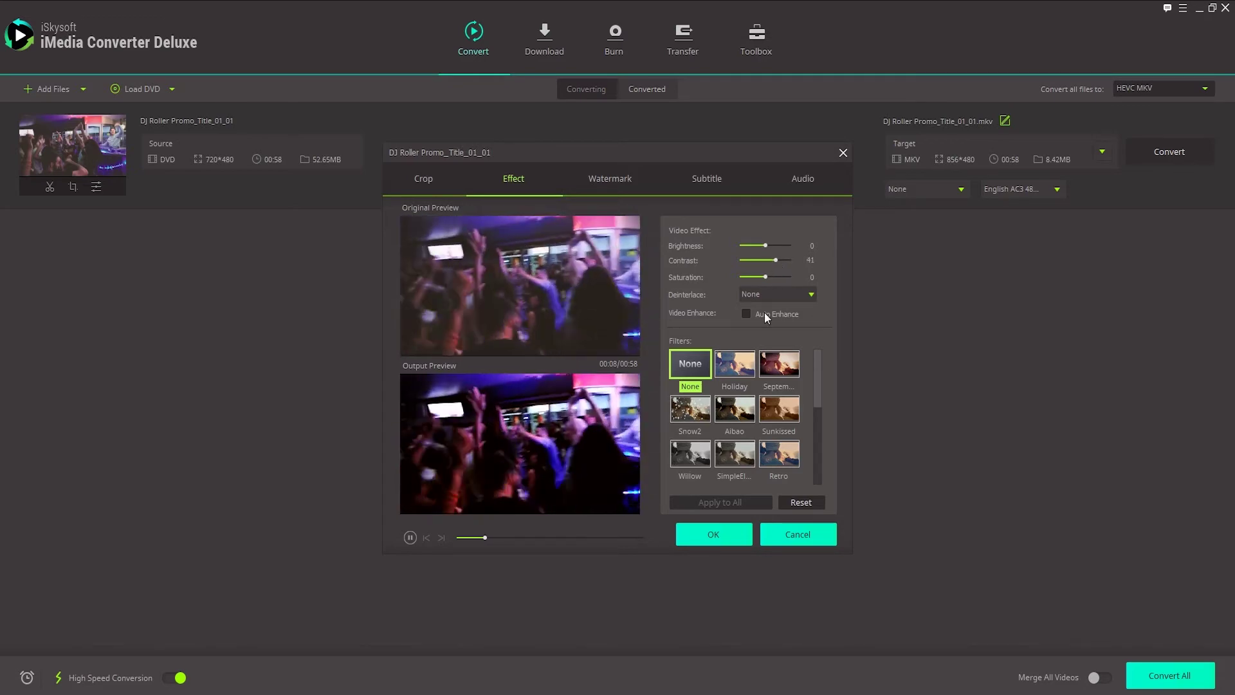
- Add a semi-transparent 'My DJ DVD' text watermark at bottom-right and apply the effects
{"action": "left_click", "coordinate": [608, 180]}
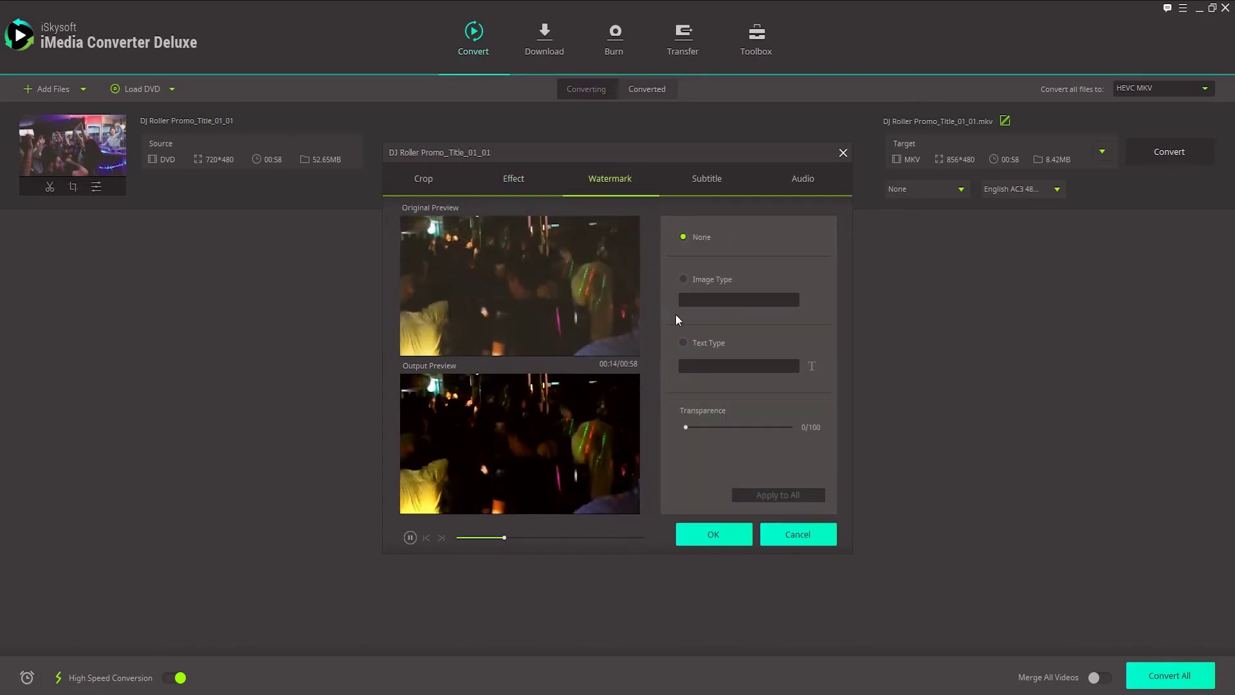
{"action": "left_click", "coordinate": [683, 343]}
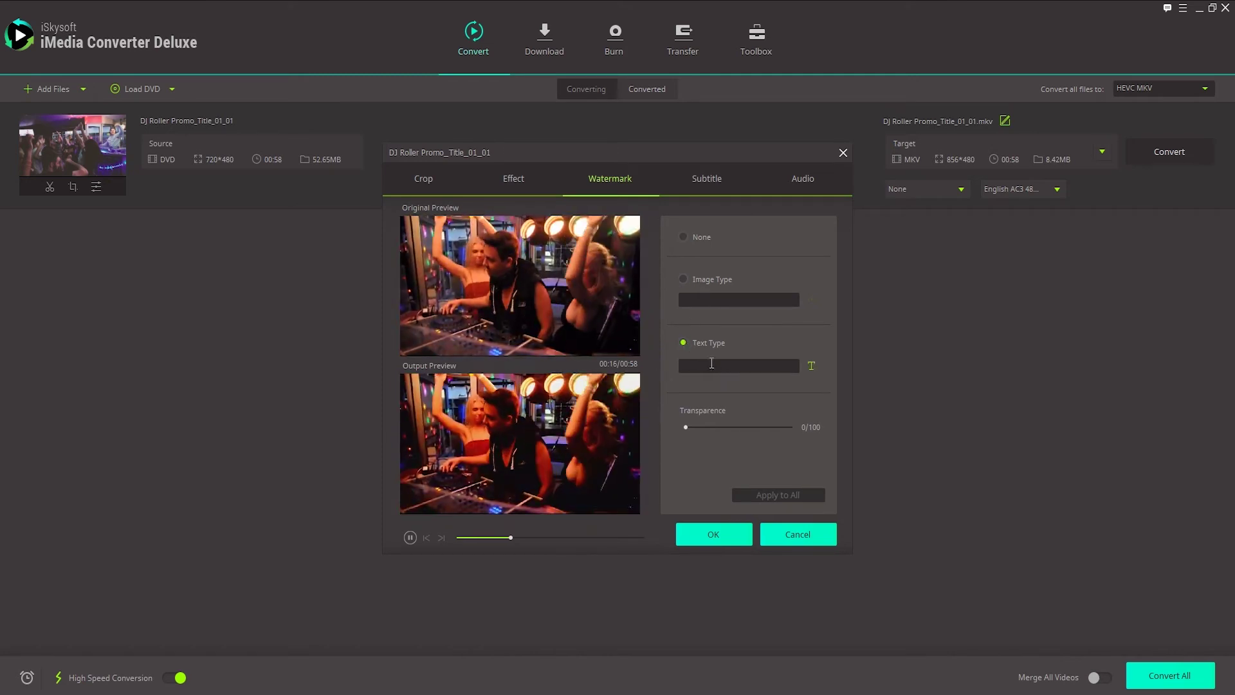
{"action": "left_click", "coordinate": [712, 365]}
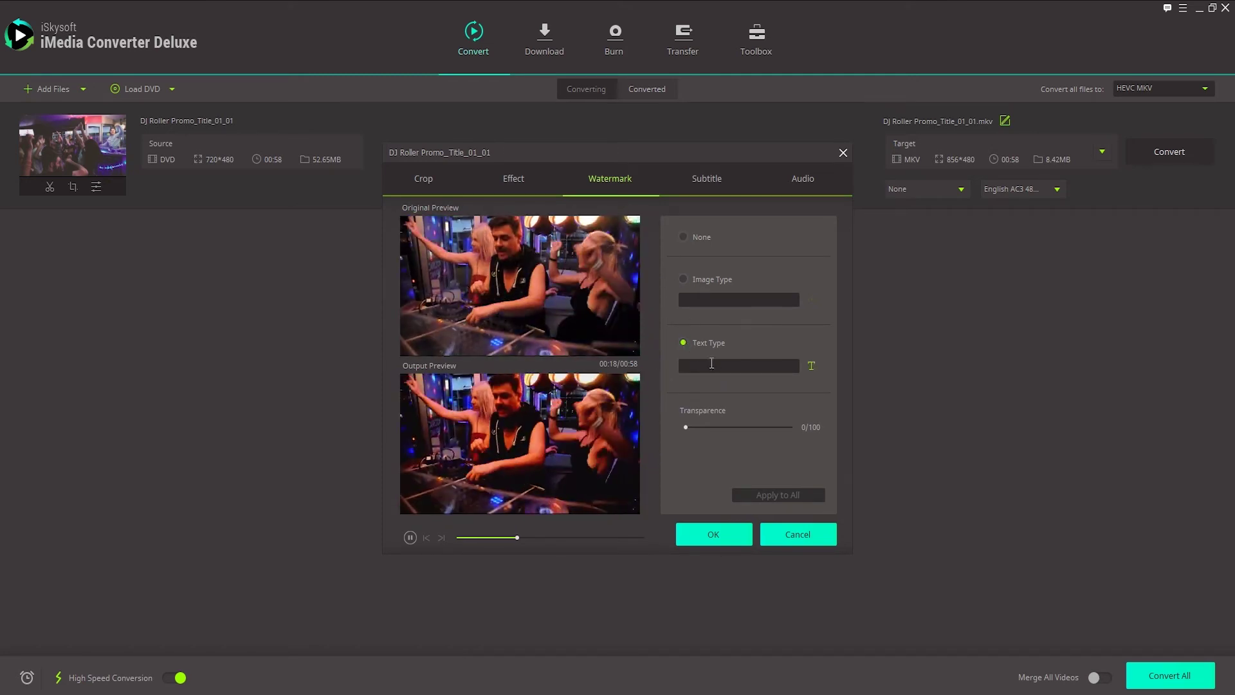
{"action": "type", "text": "My DJ D"}
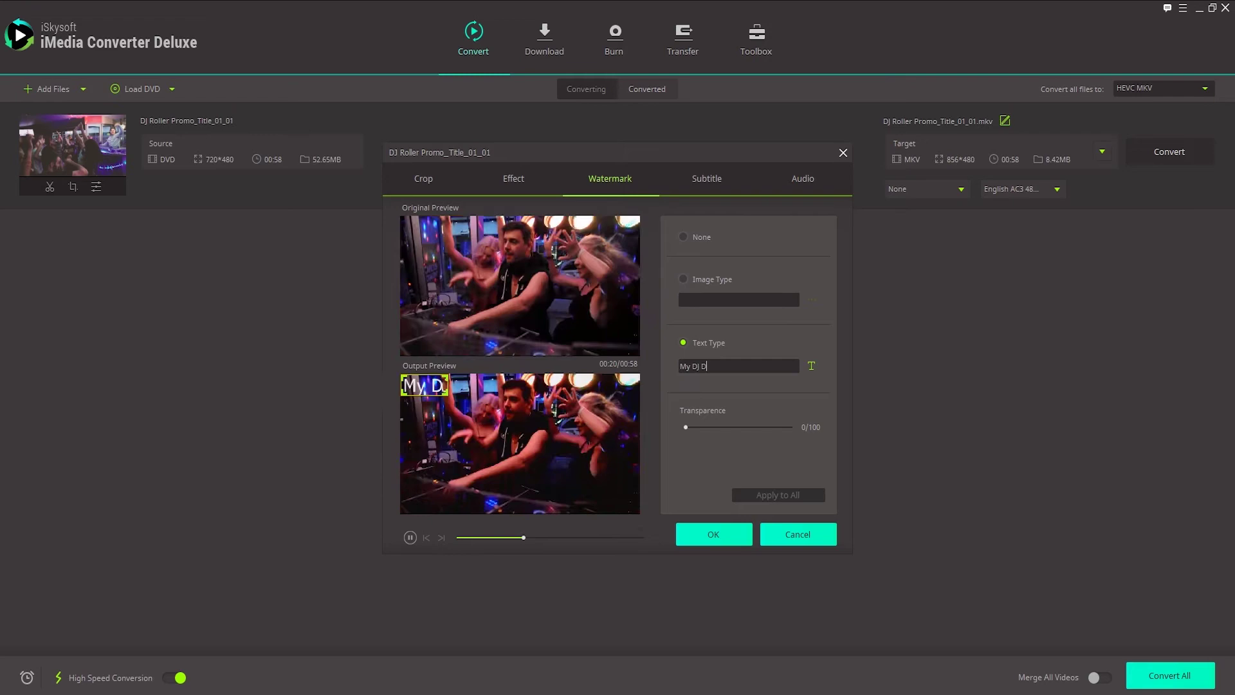
{"action": "type", "text": "VD"}
{"action": "left_click_drag", "start_coordinate": [425, 385], "coordinate": [656, 526]}
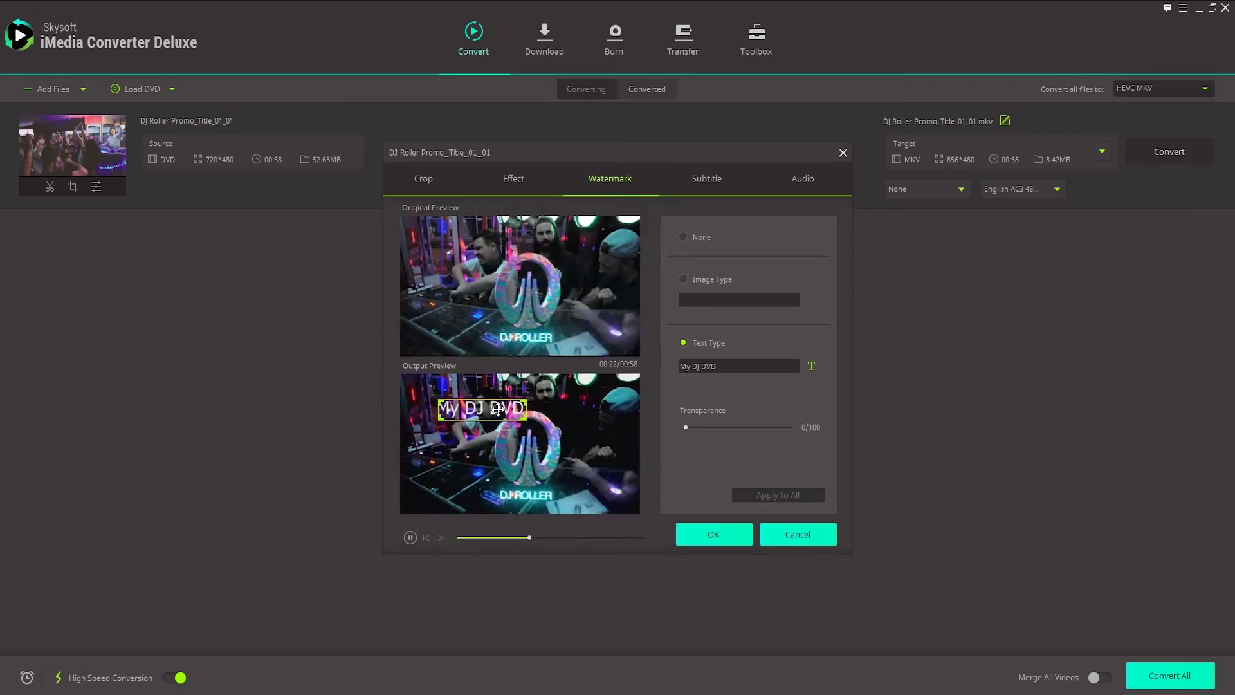
{"action": "left_click_drag", "start_coordinate": [686, 426], "coordinate": [755, 434]}
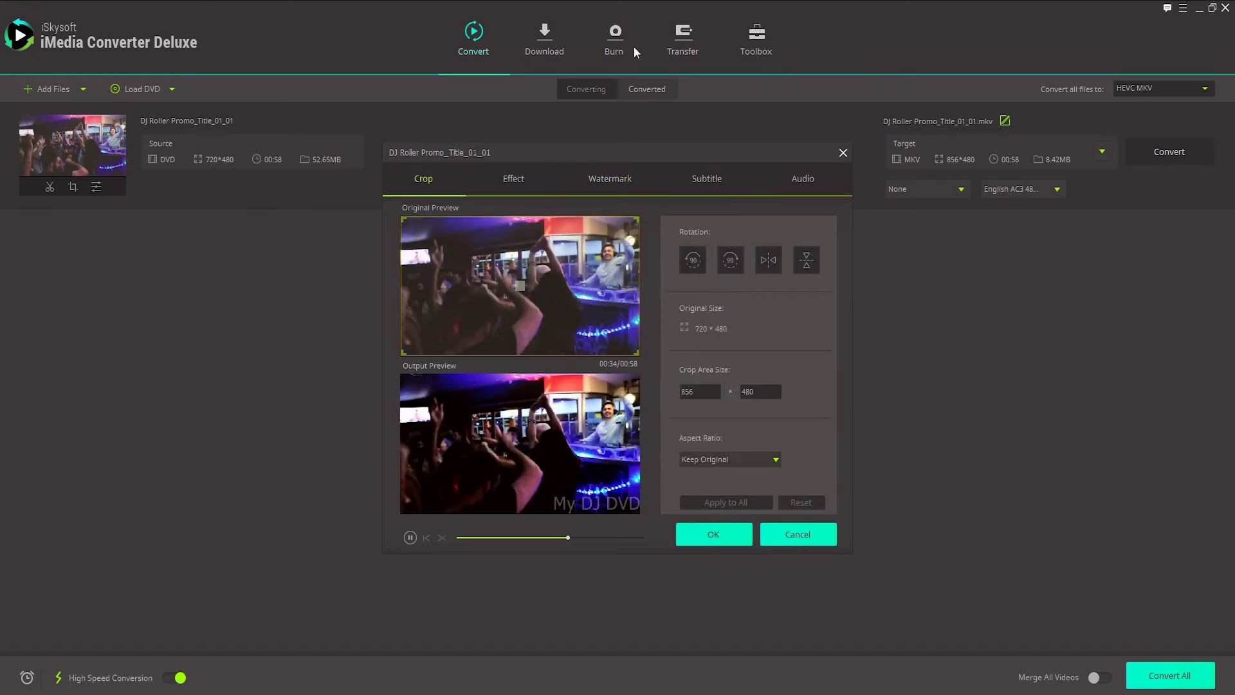
{"action": "left_click", "coordinate": [724, 535]}
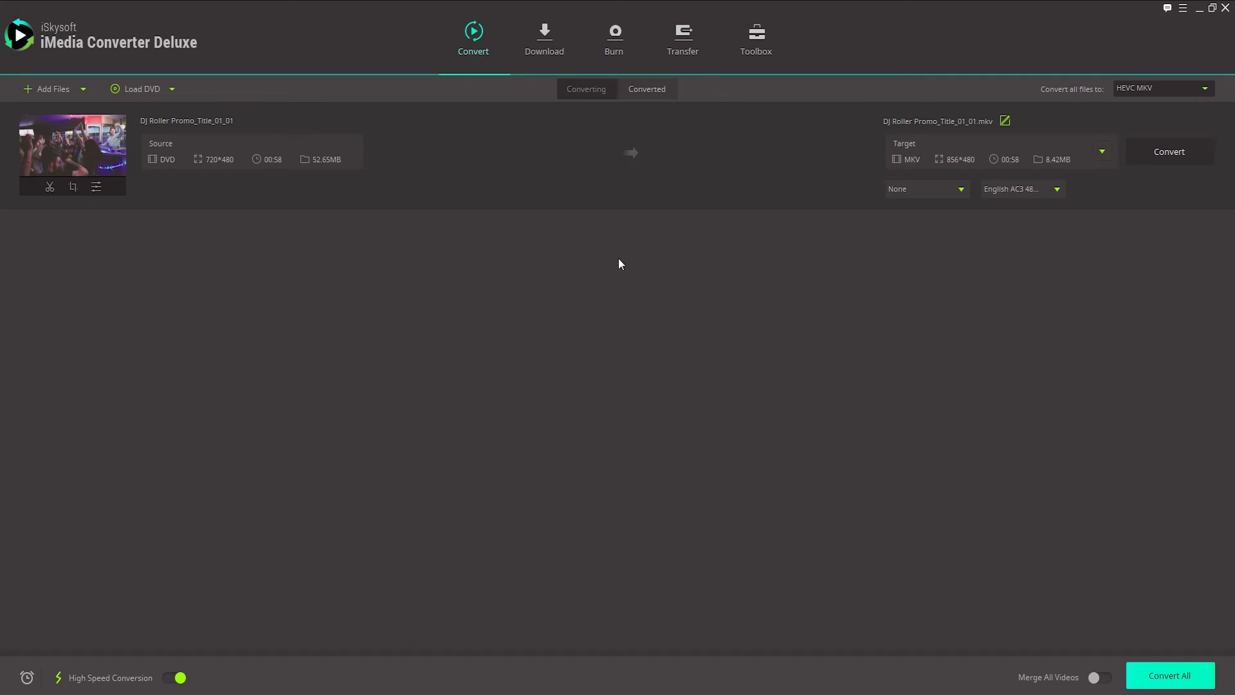
{"action": "mouse_move", "coordinate": [1137, 186]}
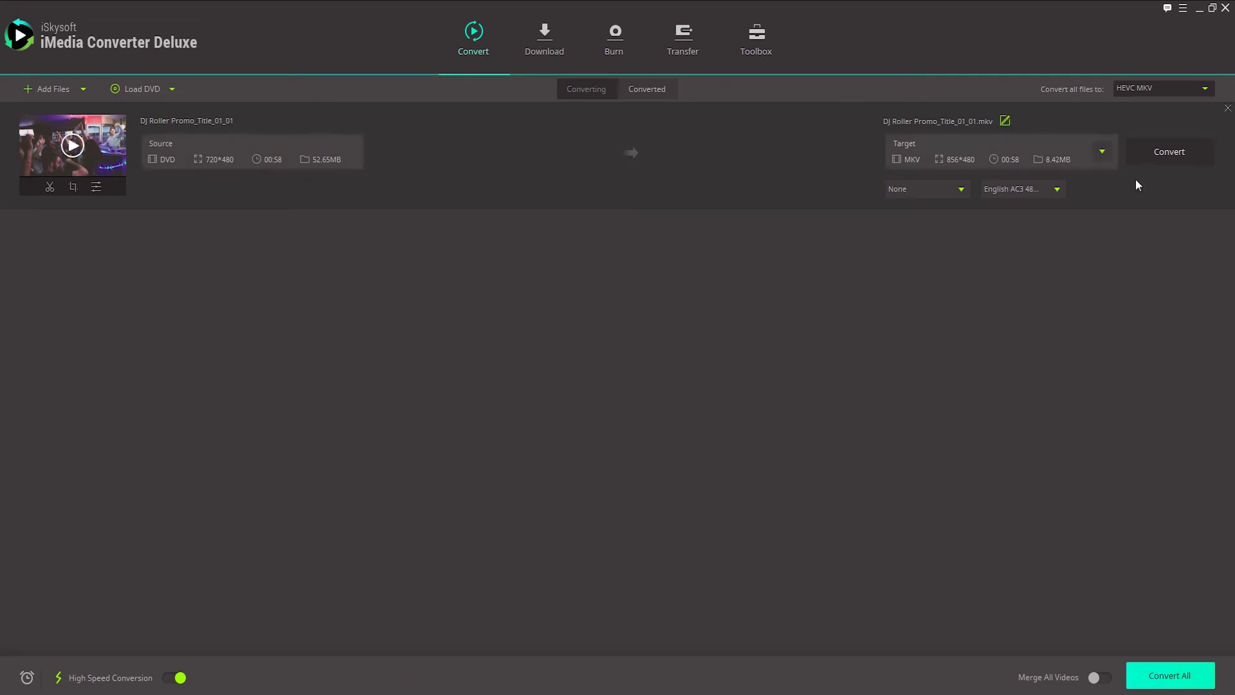
- Set the output to MP4 HD 720P and convert the DJ Roller title
{"action": "left_click", "coordinate": [1136, 93]}
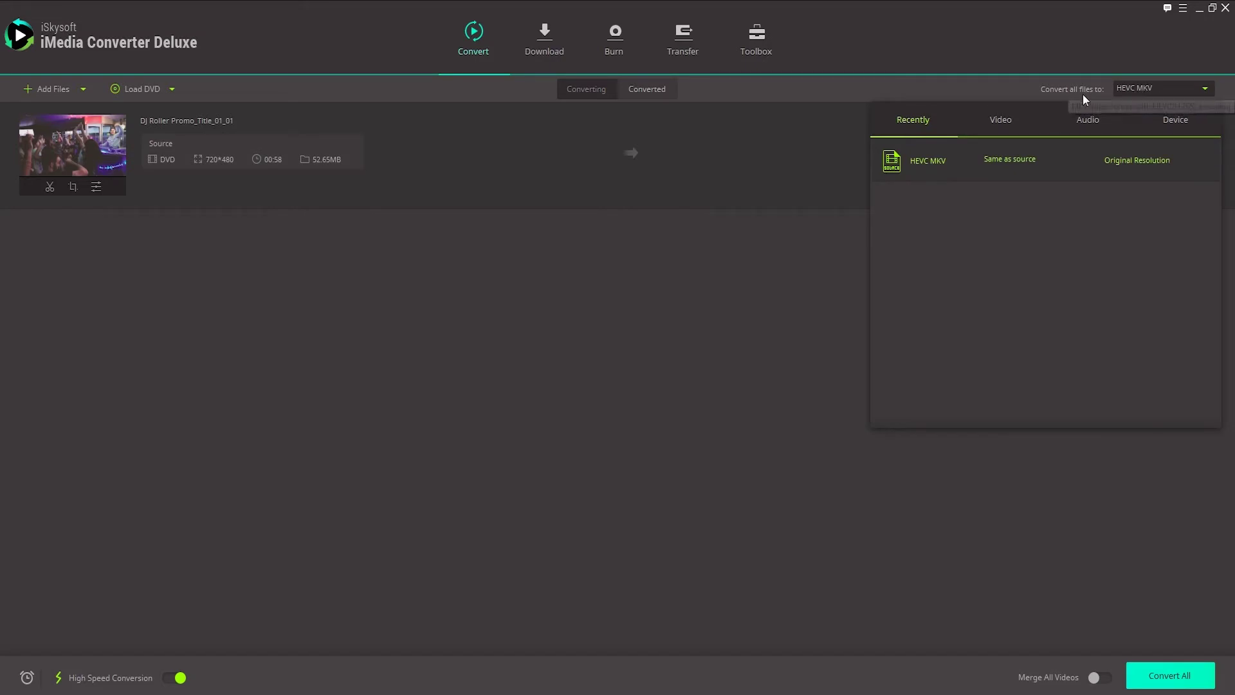
{"action": "left_click", "coordinate": [999, 120]}
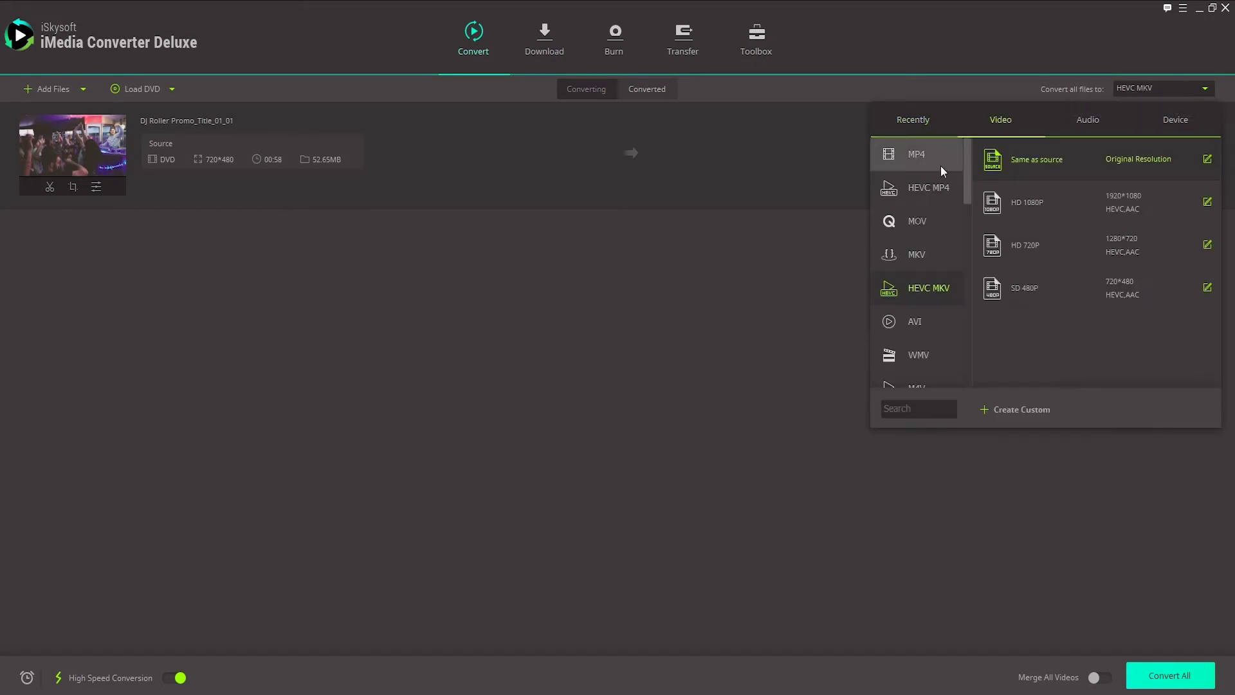
{"action": "left_click", "coordinate": [924, 162]}
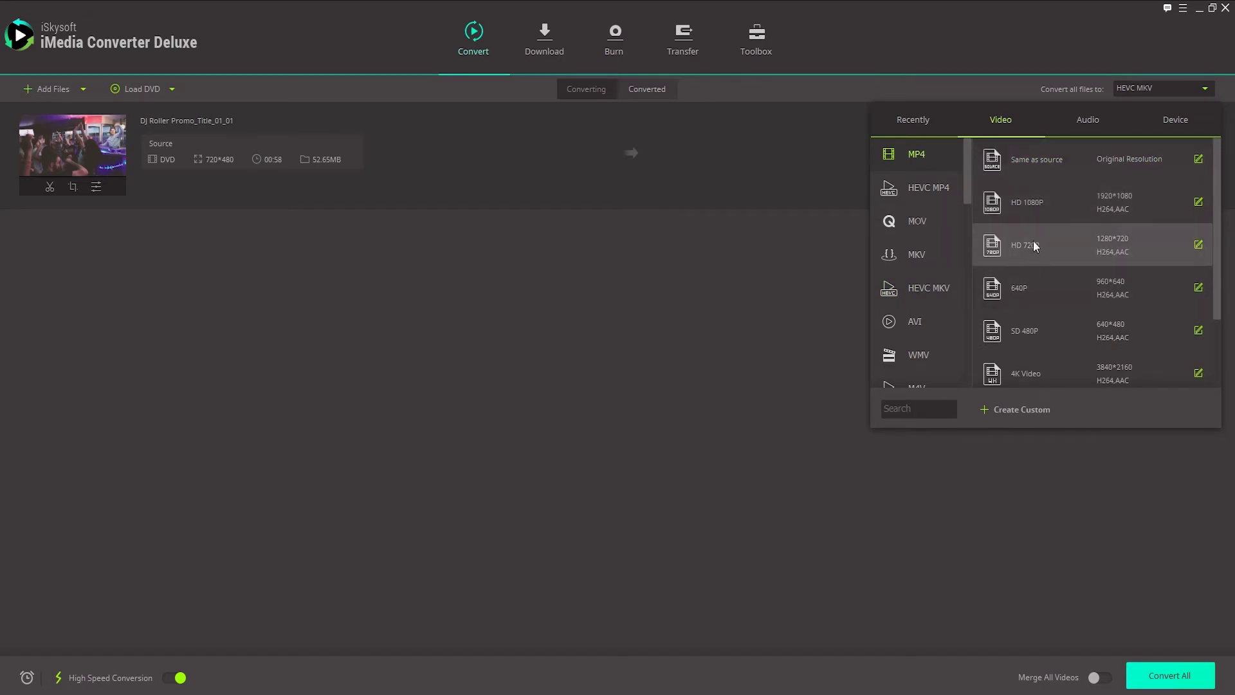
{"action": "left_click", "coordinate": [1012, 246]}
{"action": "mouse_move", "coordinate": [617, 154]}
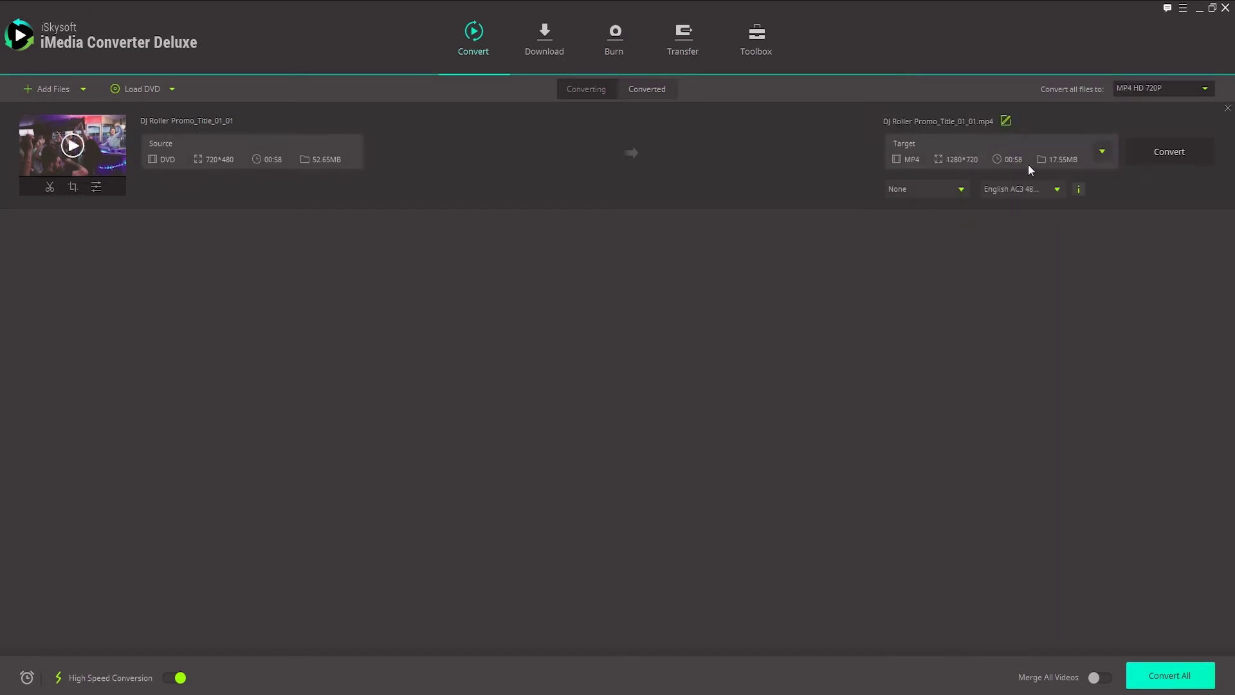
{"action": "left_click", "coordinate": [1158, 154]}
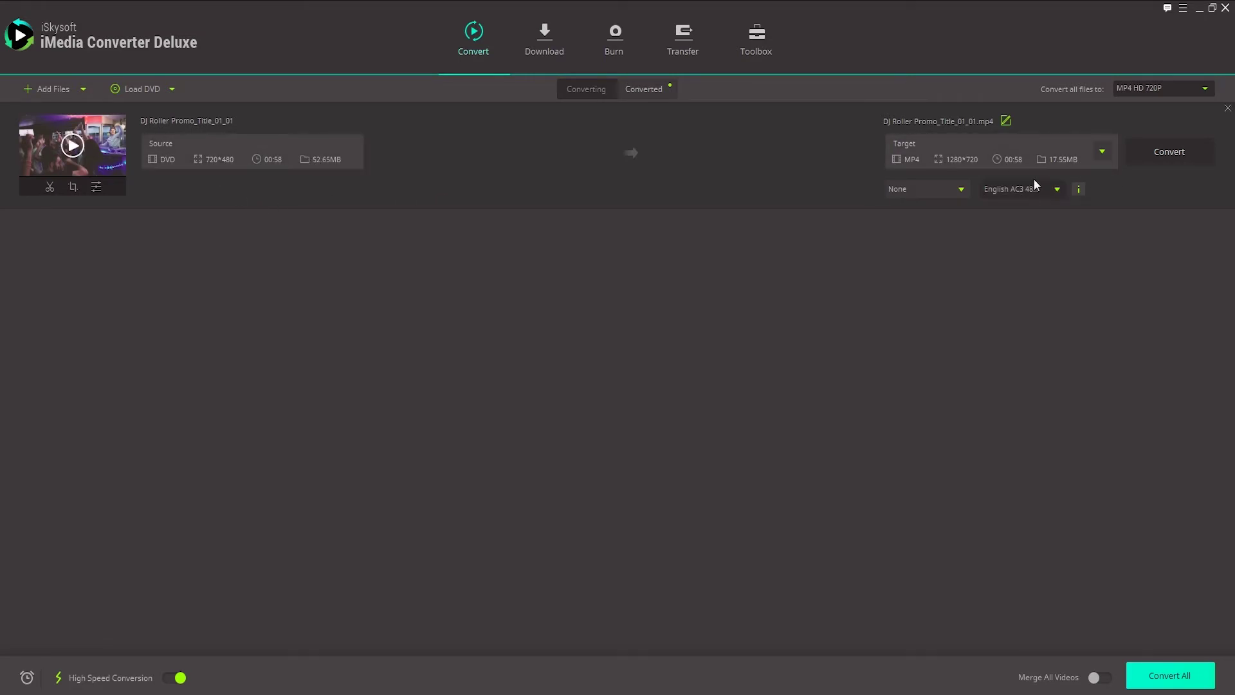
- Remove the converted title and add the Drone Contest 4 Rivers Floating Lodge video to Burn
{"action": "left_click", "coordinate": [1102, 151]}
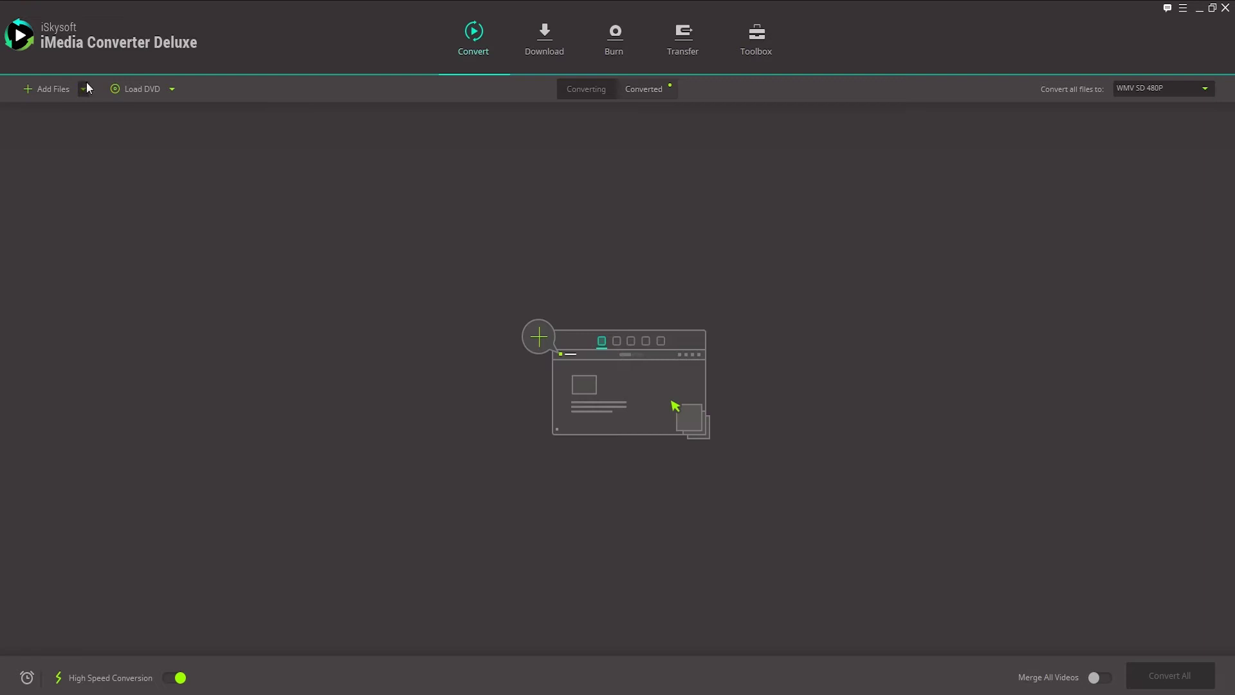
{"action": "left_click", "coordinate": [609, 41]}
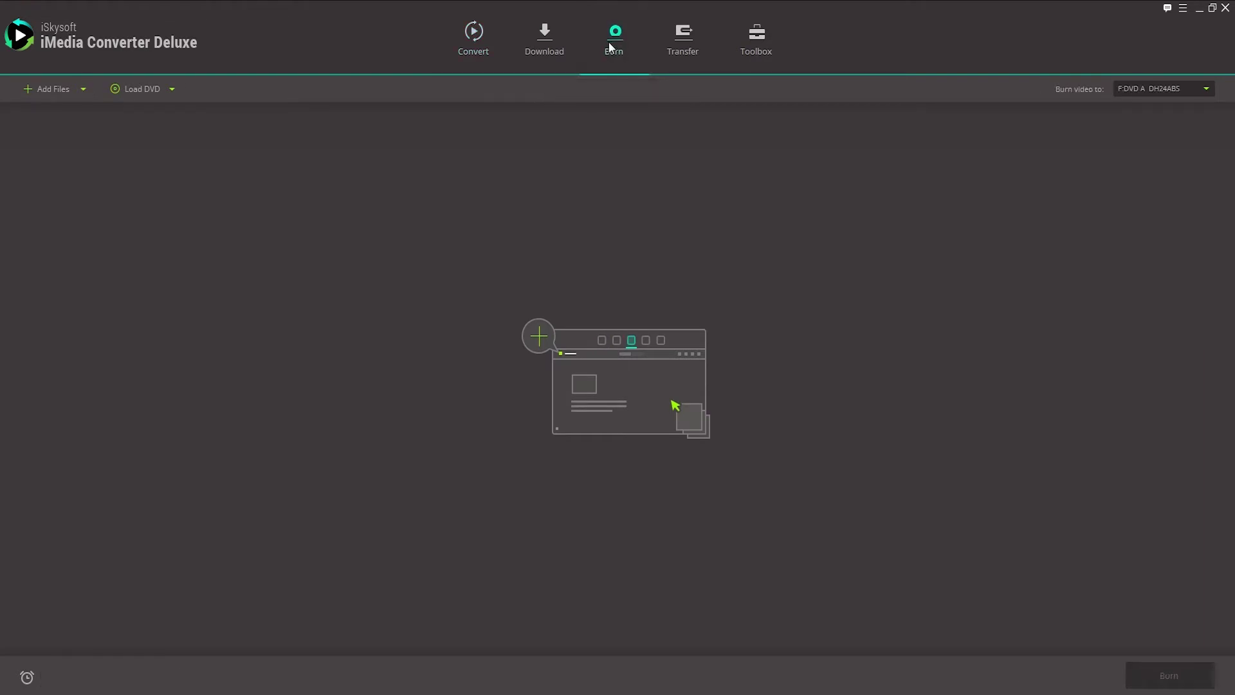
{"action": "left_click", "coordinate": [62, 86]}
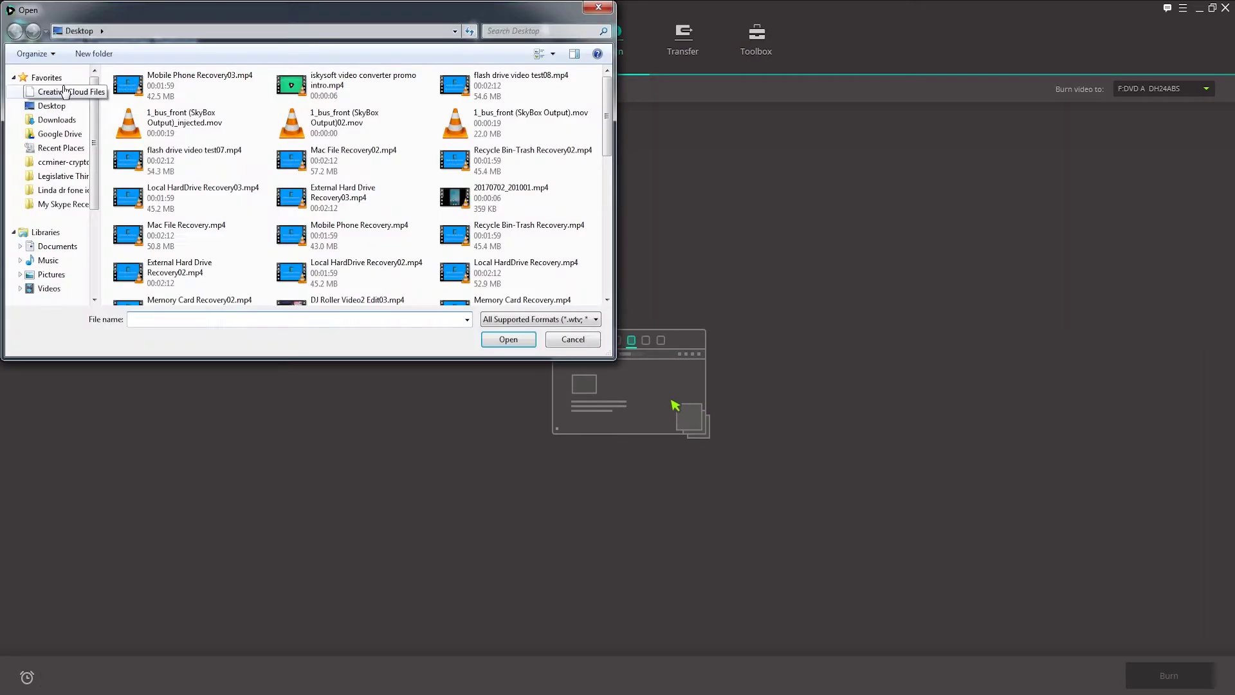
{"action": "left_click", "coordinate": [51, 288]}
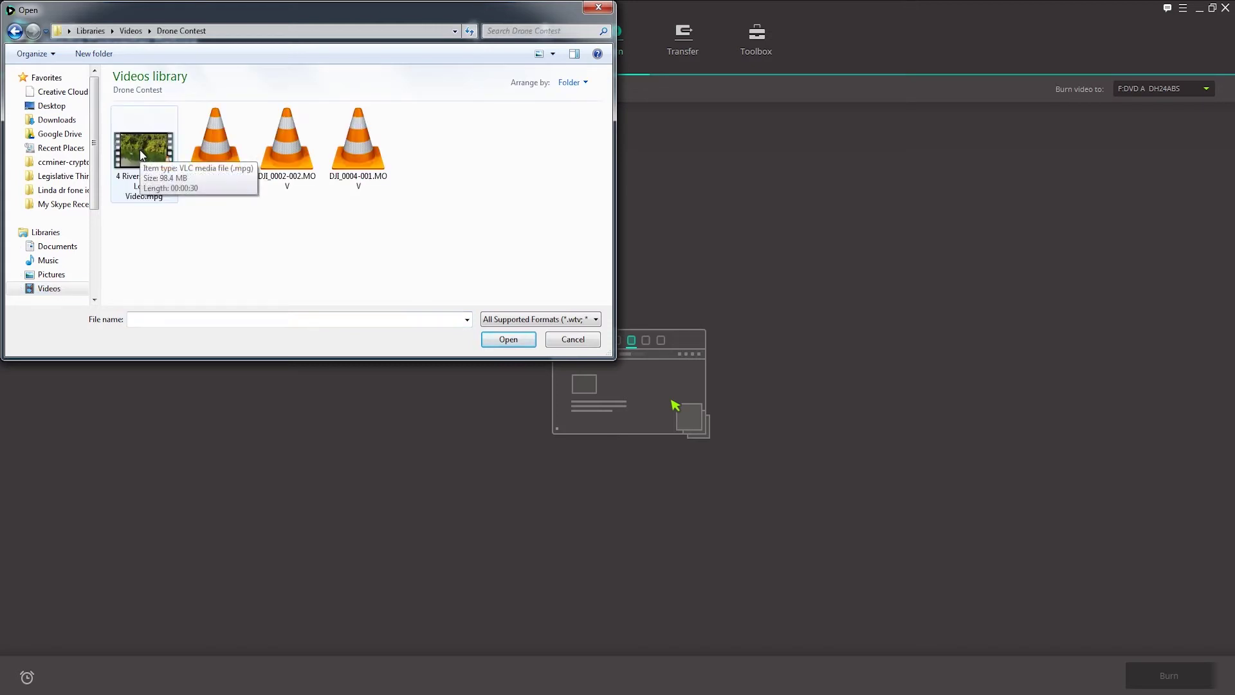
{"action": "double_click", "coordinate": [145, 152]}
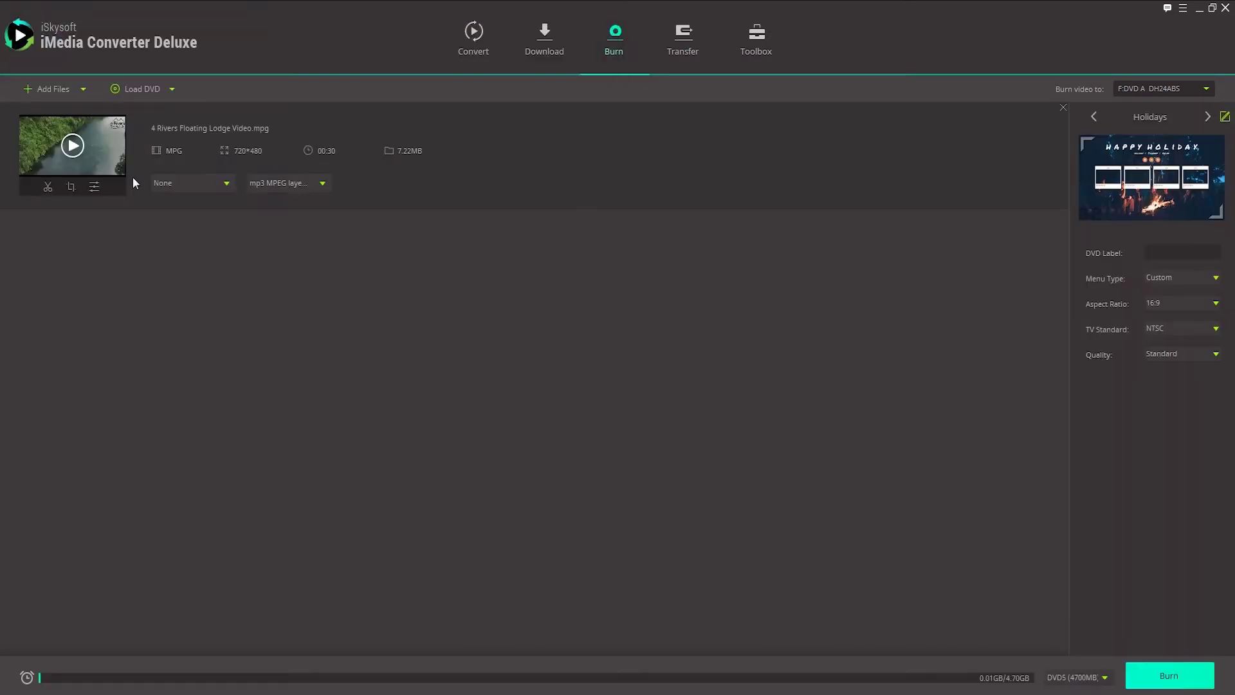
- Preview the 4 Rivers Floating Lodge video briefly, then close the player
{"action": "left_click", "coordinate": [71, 150]}
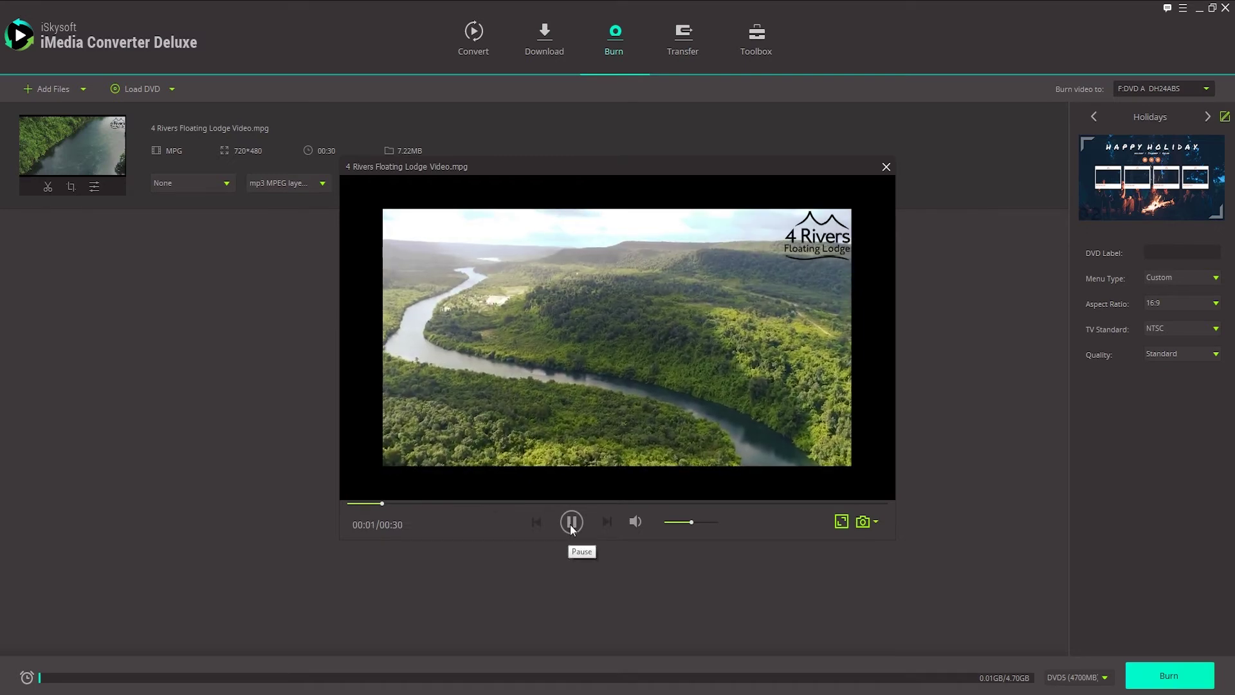
{"action": "left_click", "coordinate": [570, 524]}
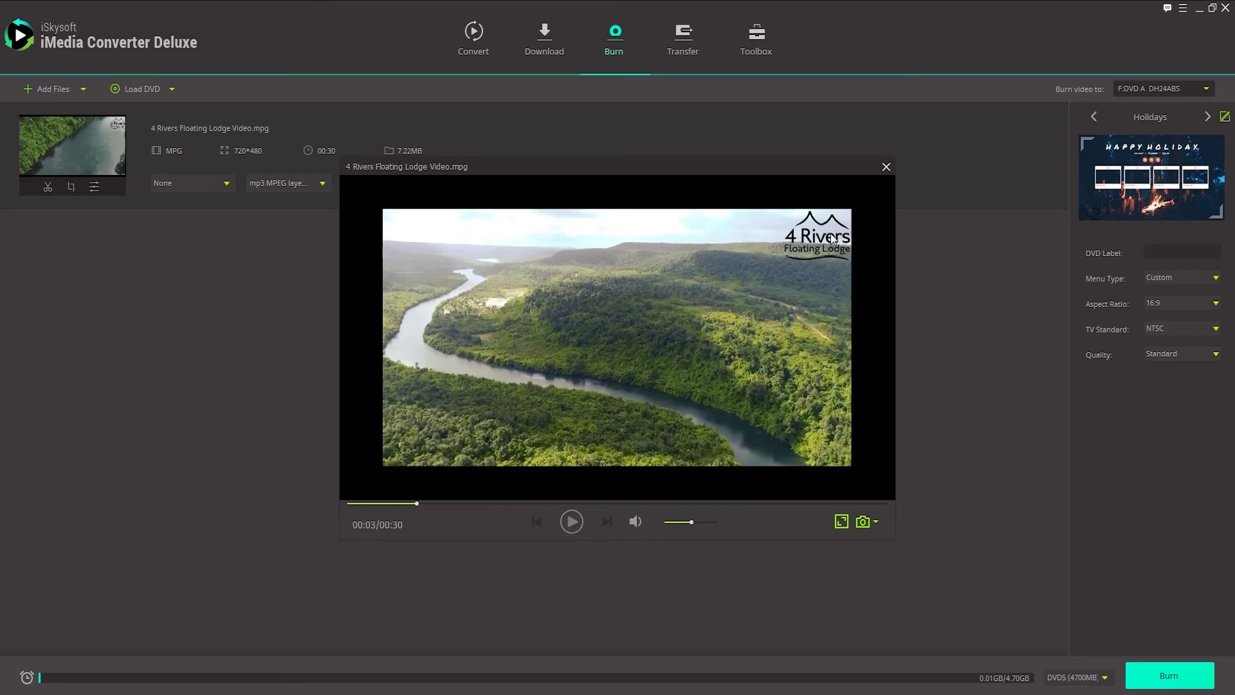
{"action": "left_click", "coordinate": [886, 167]}
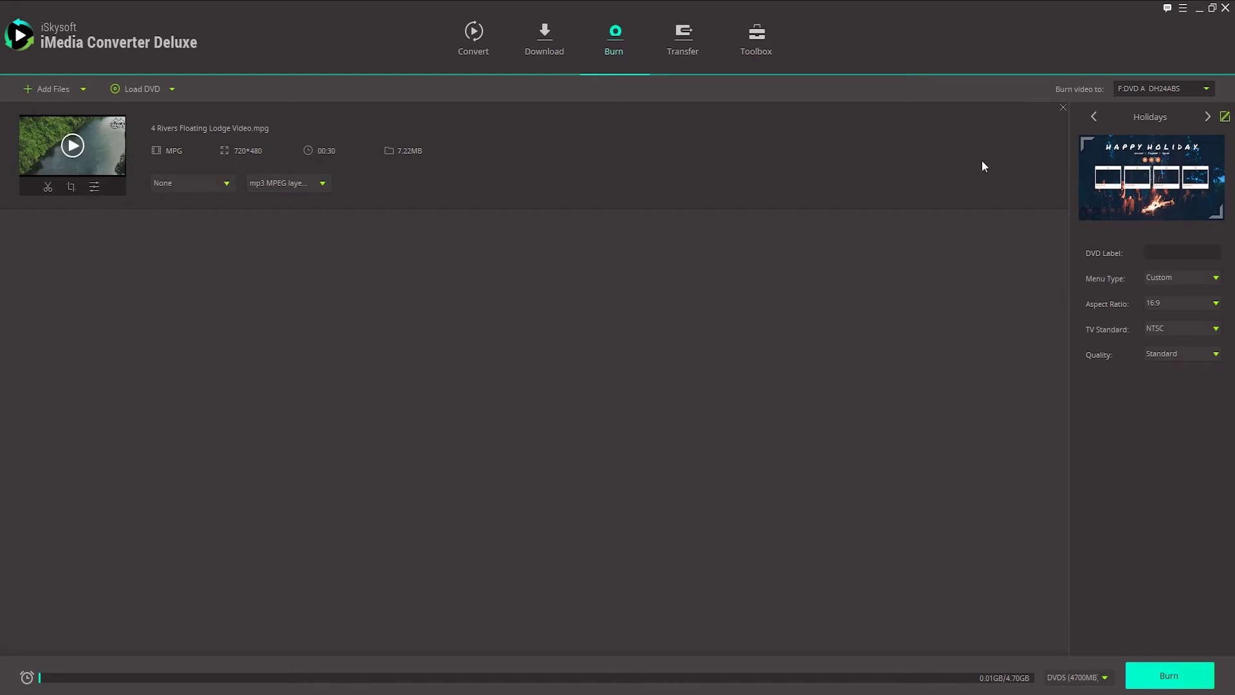
- Choose the Journey menu template and enter the disc label DRONE VIDEO
{"action": "left_click", "coordinate": [1209, 121]}
{"action": "left_click", "coordinate": [1209, 122]}
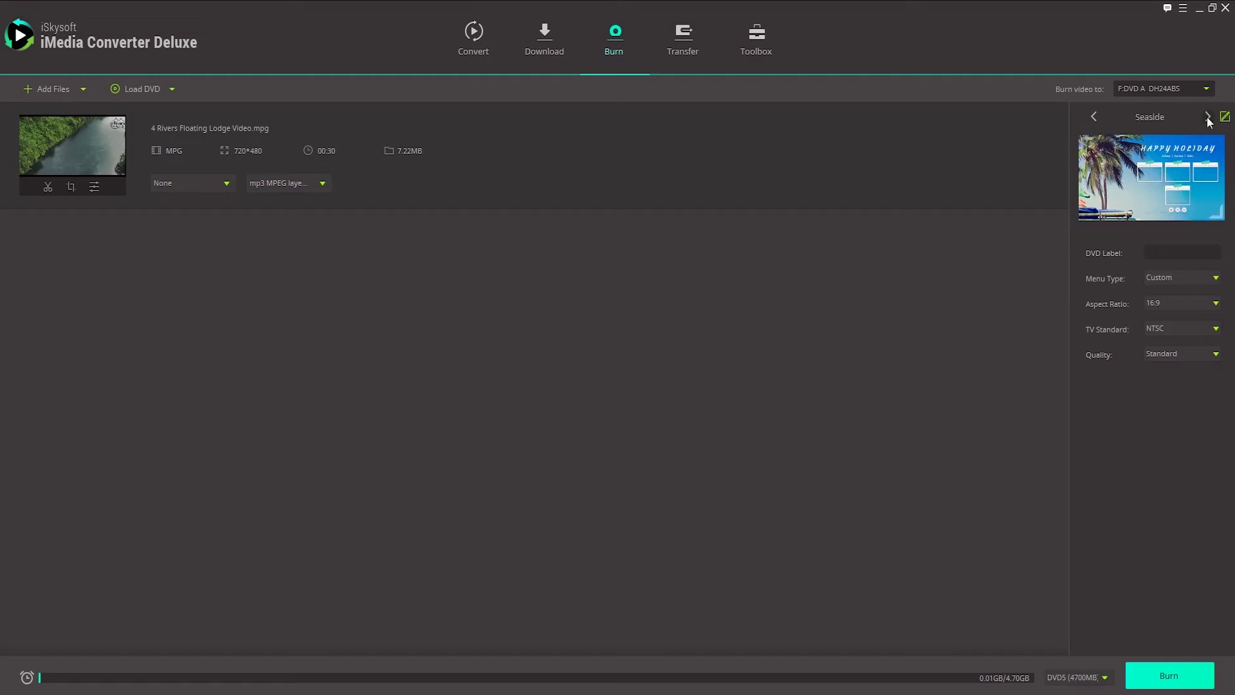
{"action": "left_click", "coordinate": [1209, 121]}
{"action": "left_click", "coordinate": [1209, 120]}
{"action": "mouse_move", "coordinate": [72, 145]}
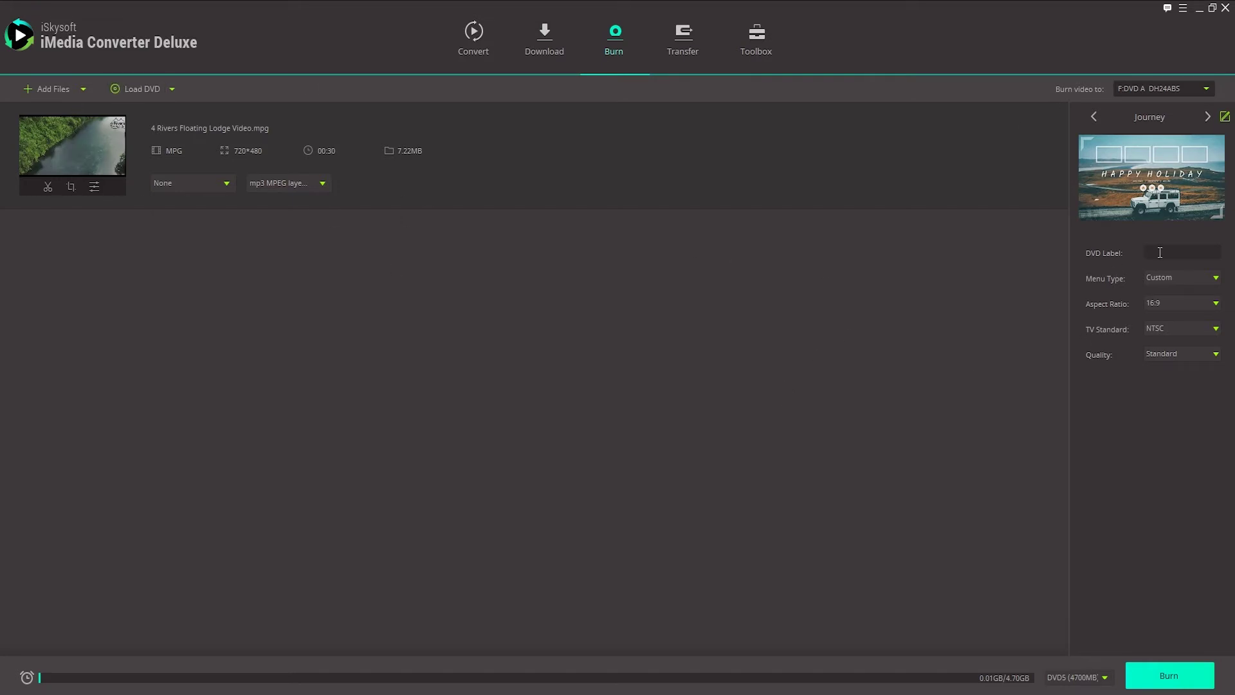
{"action": "type", "text": "DR"}
{"action": "type", "text": "ONE VIDEO"}
- Keep 16:9 aspect ratio and NTSC, and set burn quality to High Quality
{"action": "left_click", "coordinate": [1164, 277]}
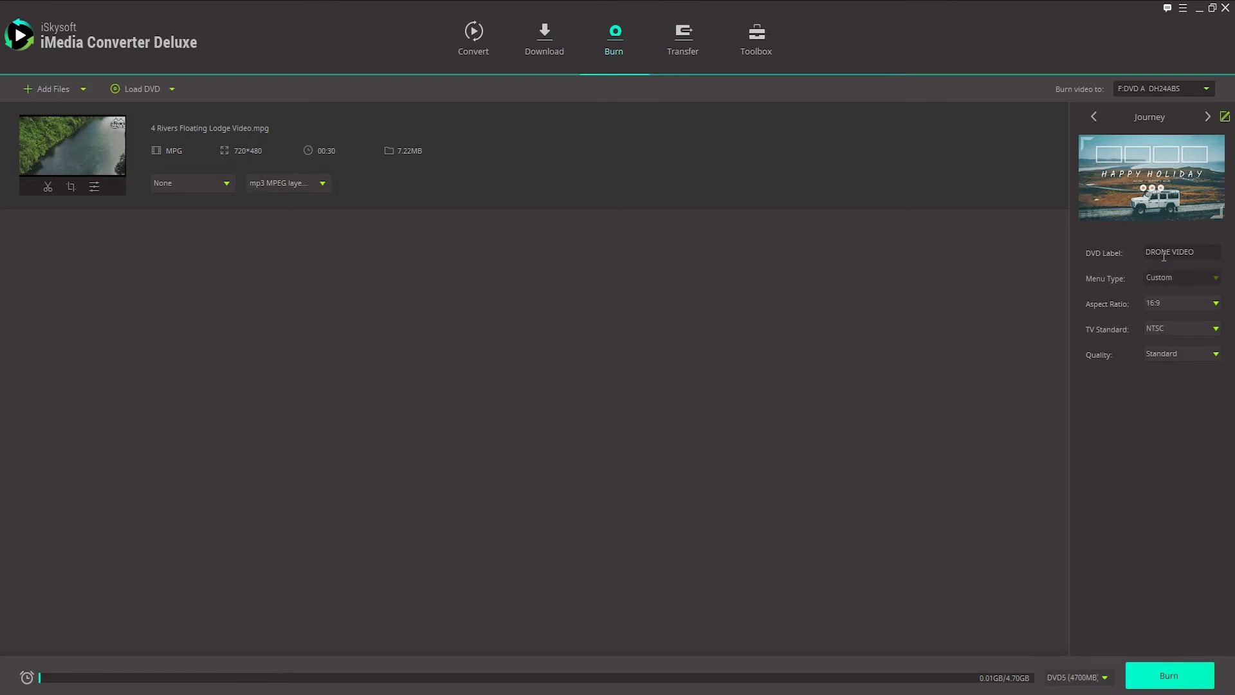
{"action": "left_click", "coordinate": [1169, 305]}
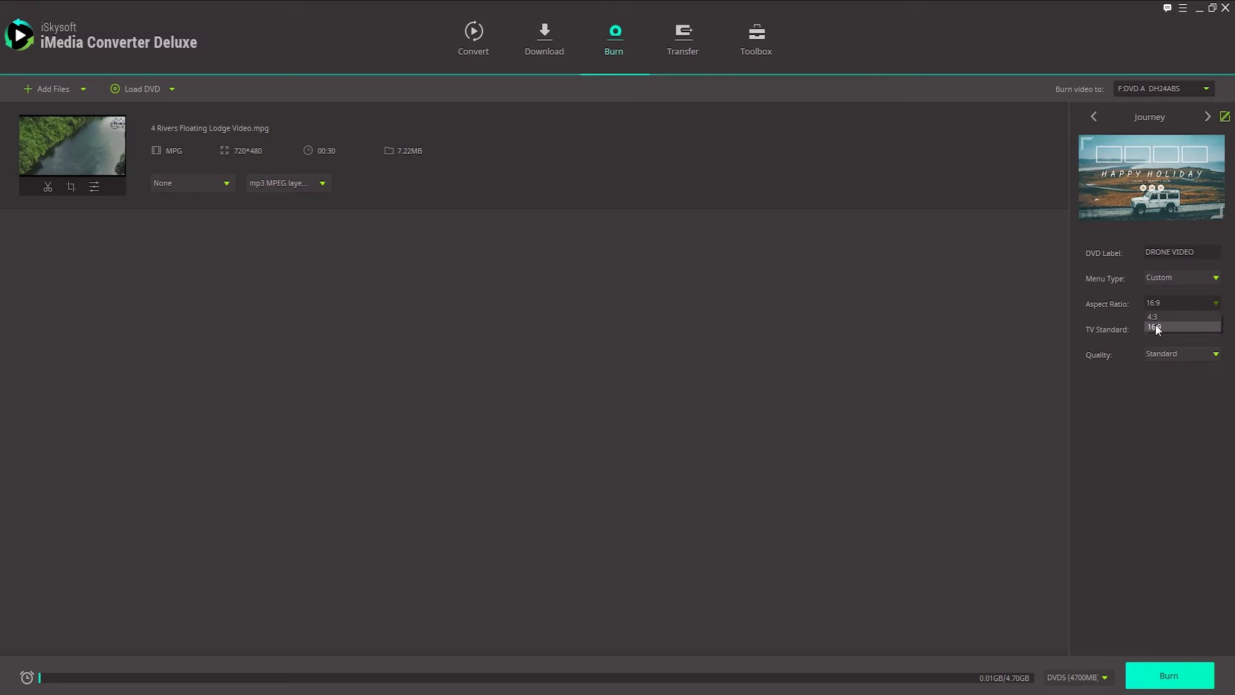
{"action": "left_click", "coordinate": [1157, 327]}
{"action": "left_click", "coordinate": [1163, 330]}
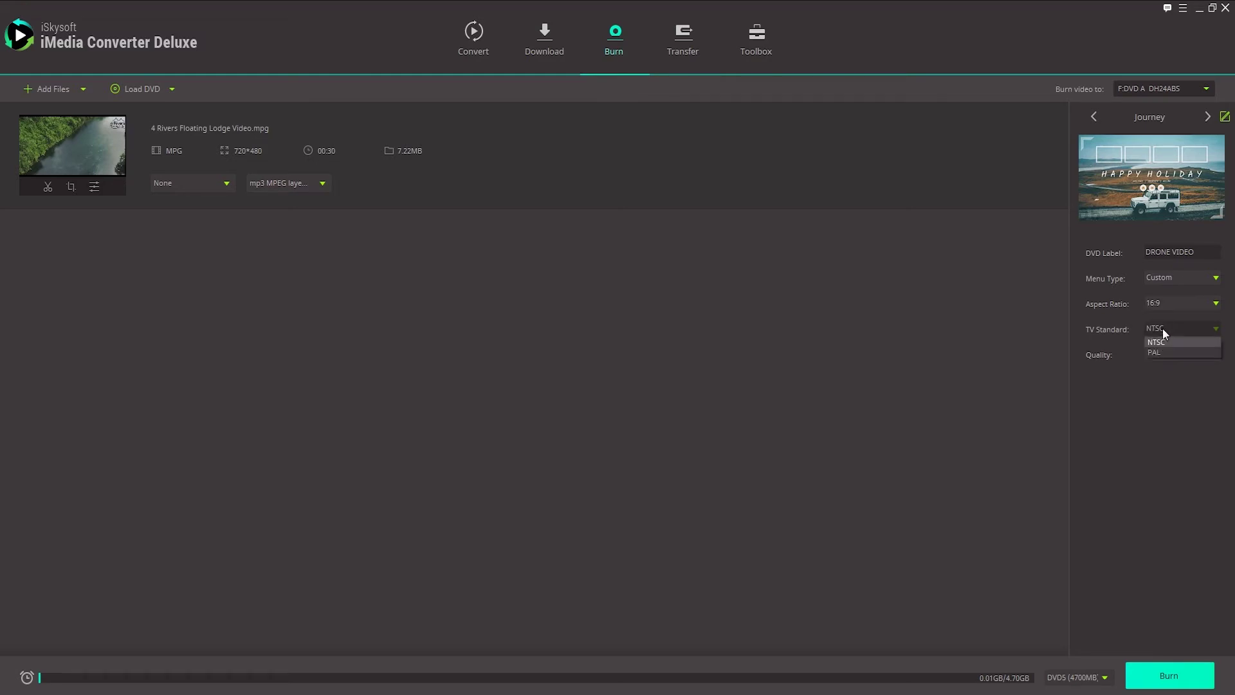
{"action": "left_click", "coordinate": [1165, 345]}
{"action": "left_click", "coordinate": [1161, 354]}
{"action": "left_click", "coordinate": [1167, 368]}
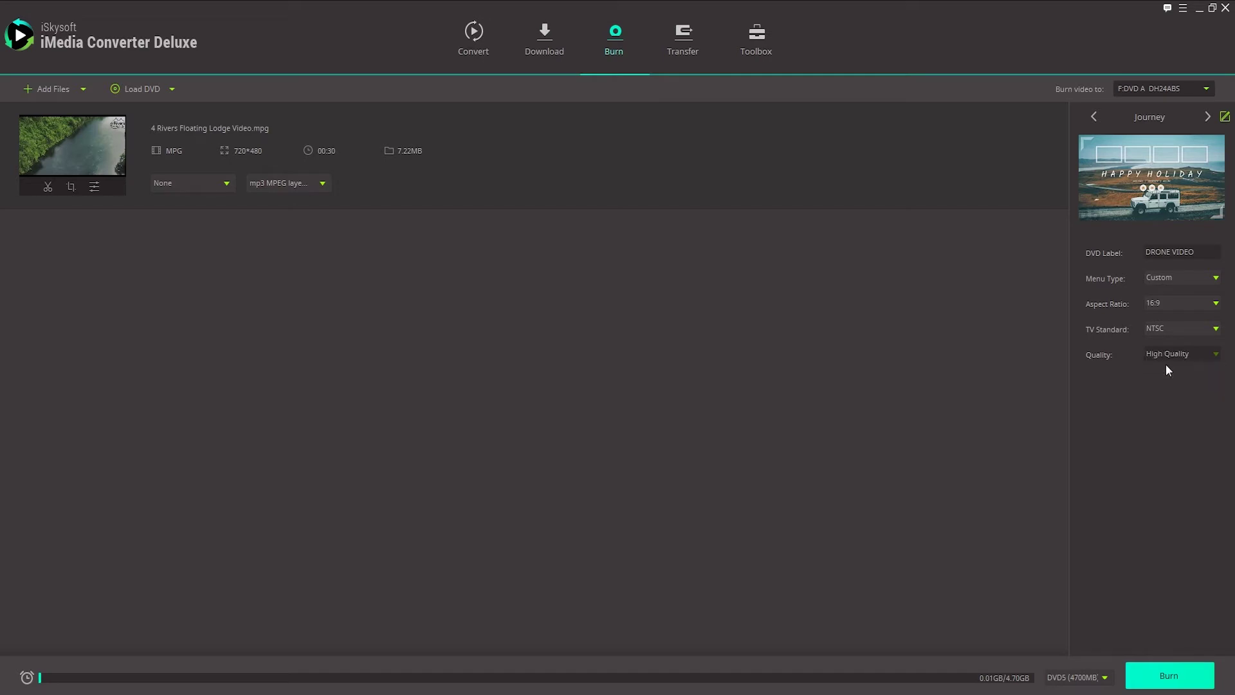
- Change the Journey menu title from My DVD to 'Drone Video' and accept the template
{"action": "left_click", "coordinate": [1225, 118]}
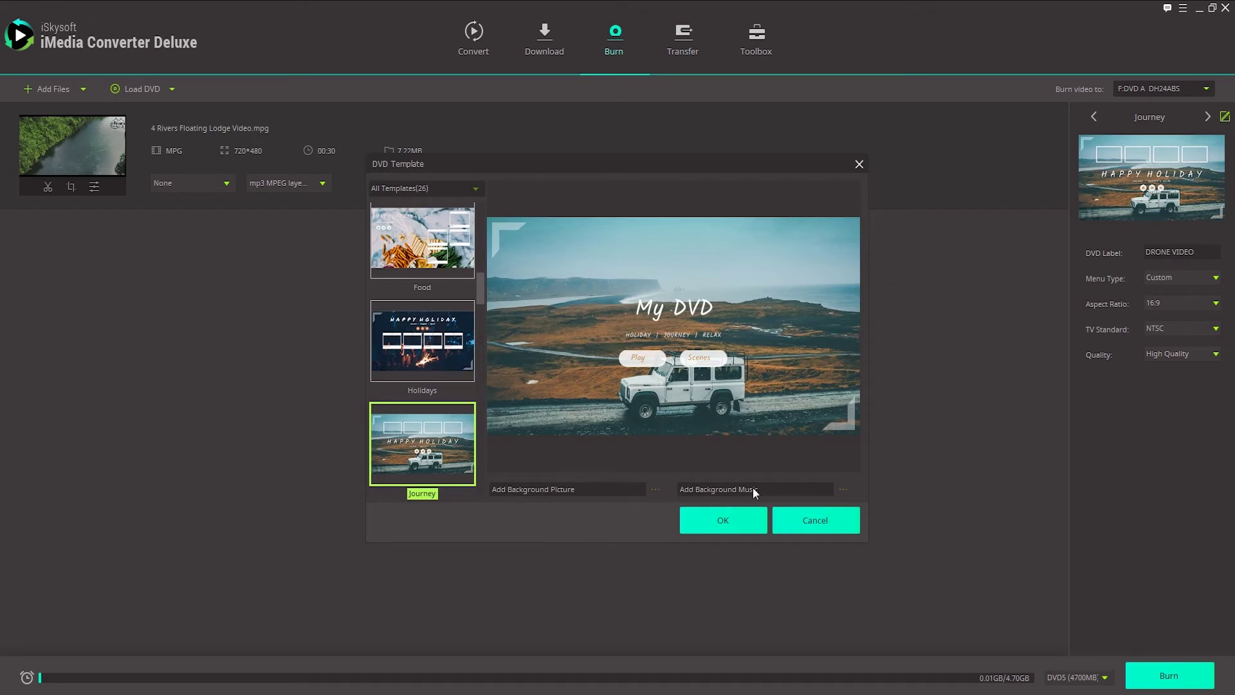
{"action": "double_click", "coordinate": [703, 309]}
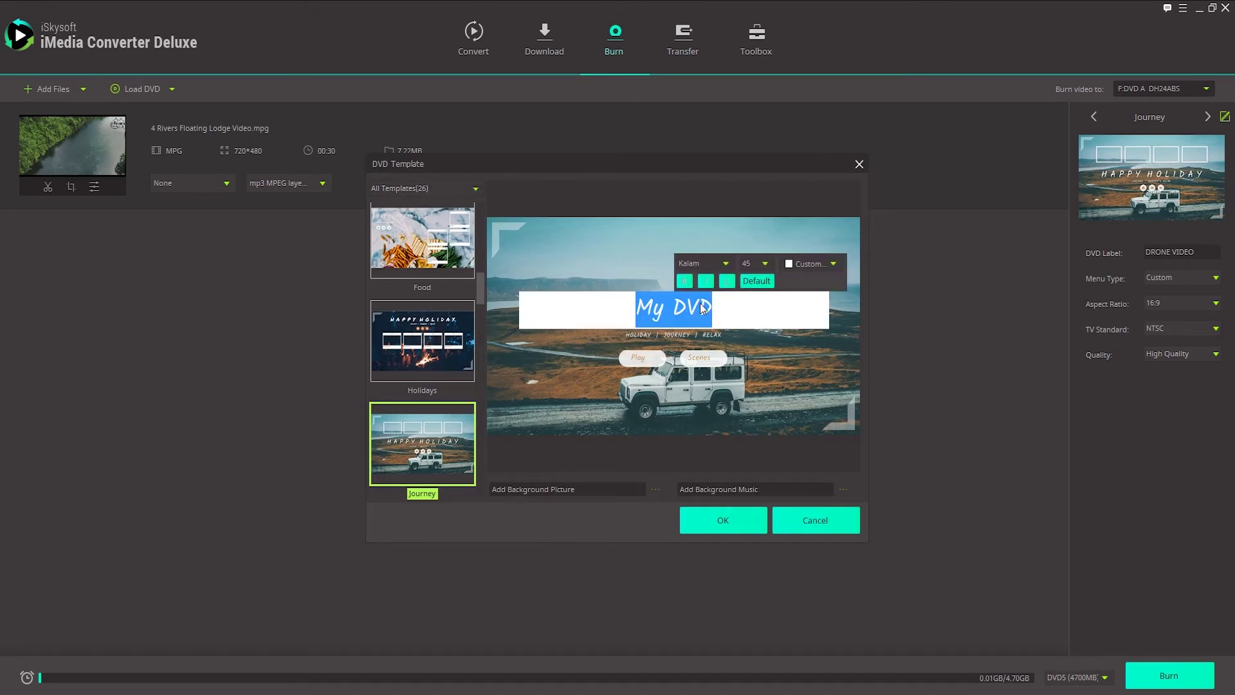
{"action": "type", "text": "Drone Video"}
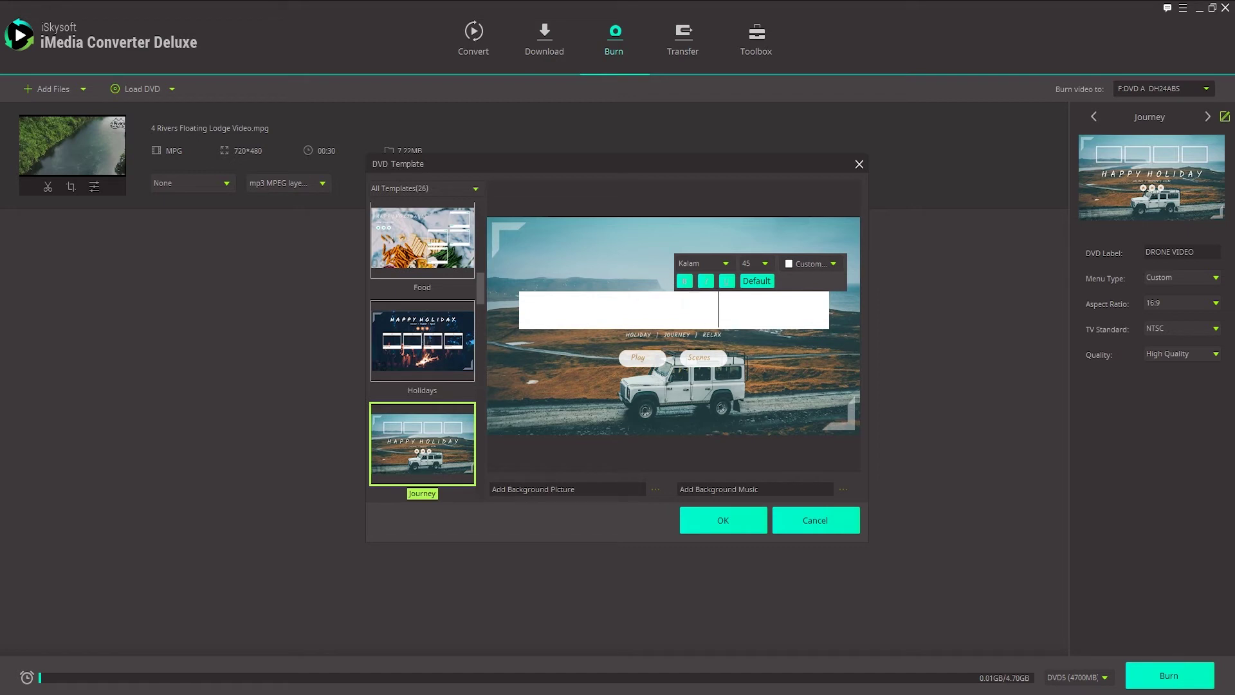
{"action": "left_click", "coordinate": [726, 375]}
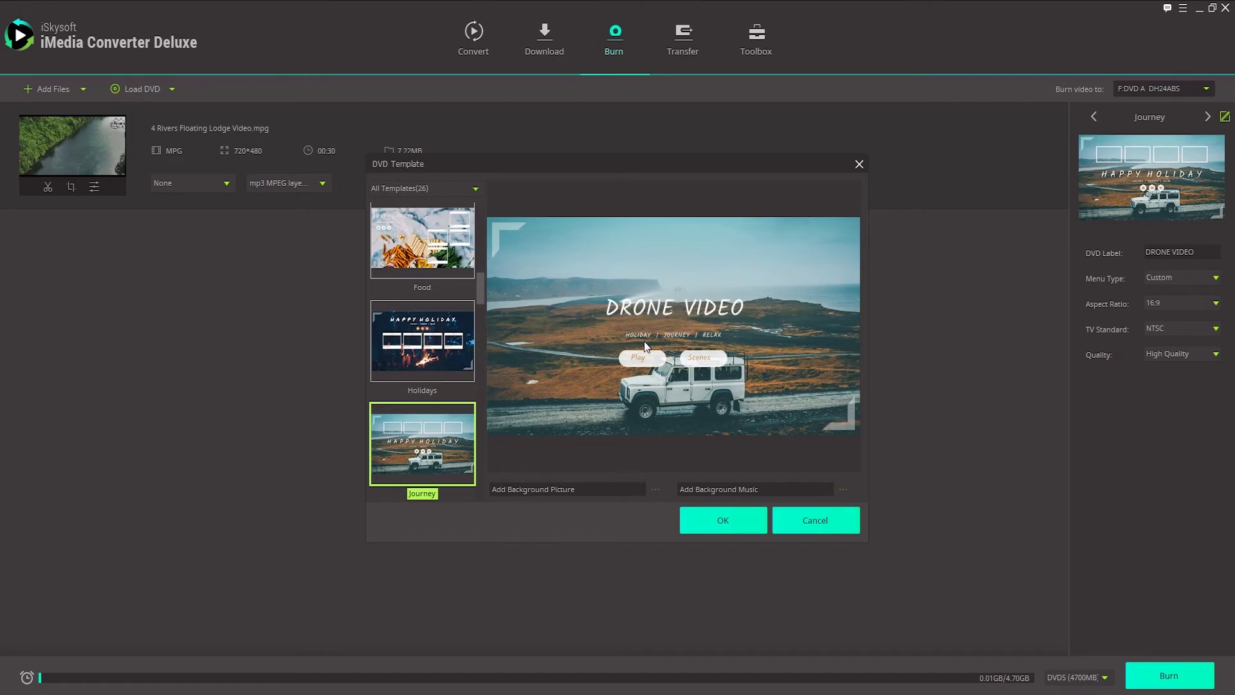
{"action": "left_click", "coordinate": [712, 527]}
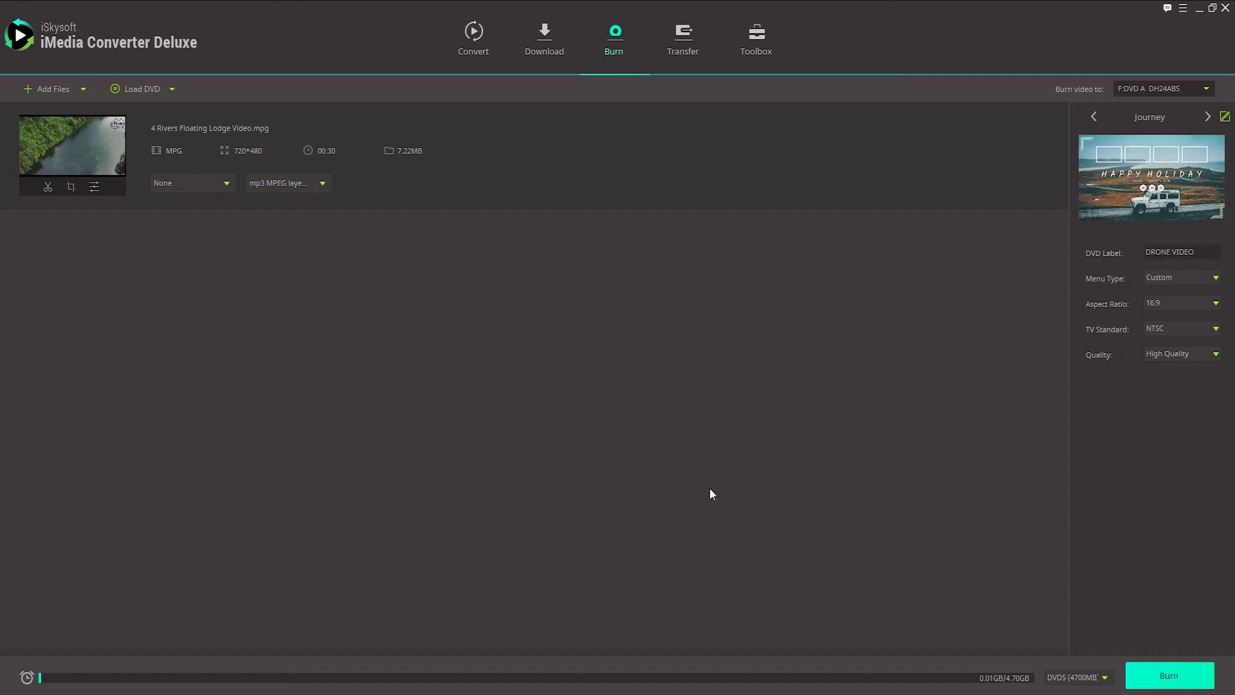
- Keep the DVD5 (4700MB) disc size and burn the video to DVD
{"action": "left_click", "coordinate": [1073, 677]}
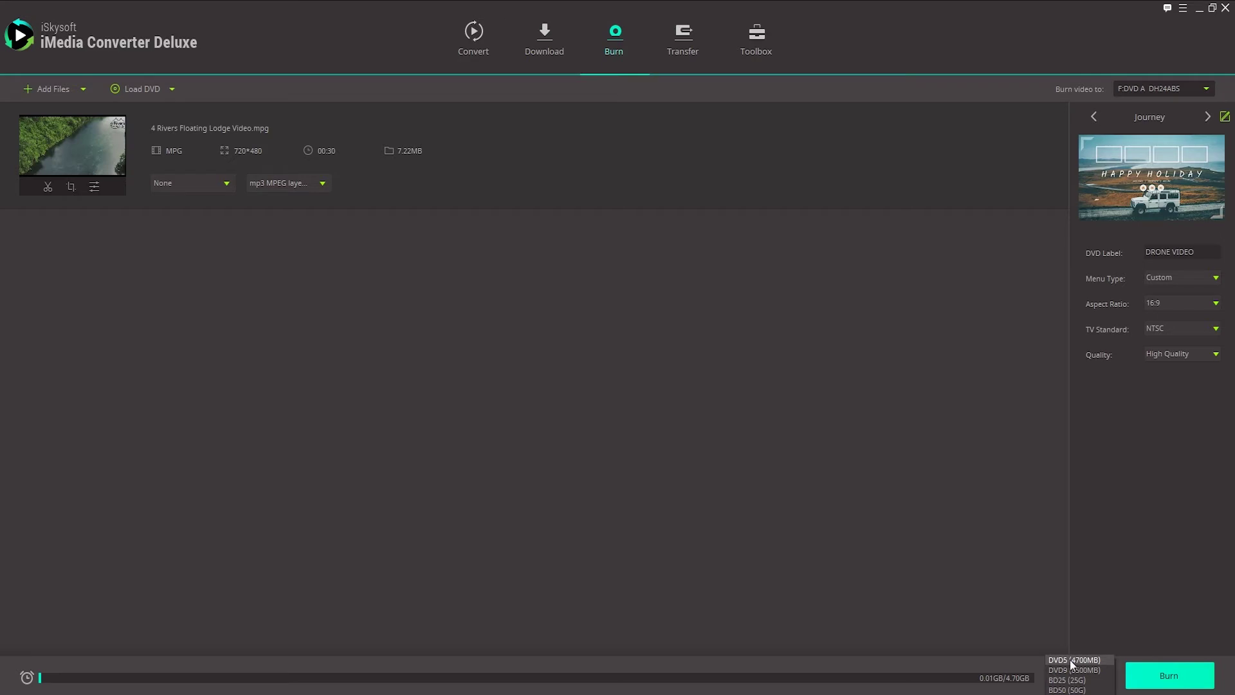
{"action": "left_click", "coordinate": [1081, 660]}
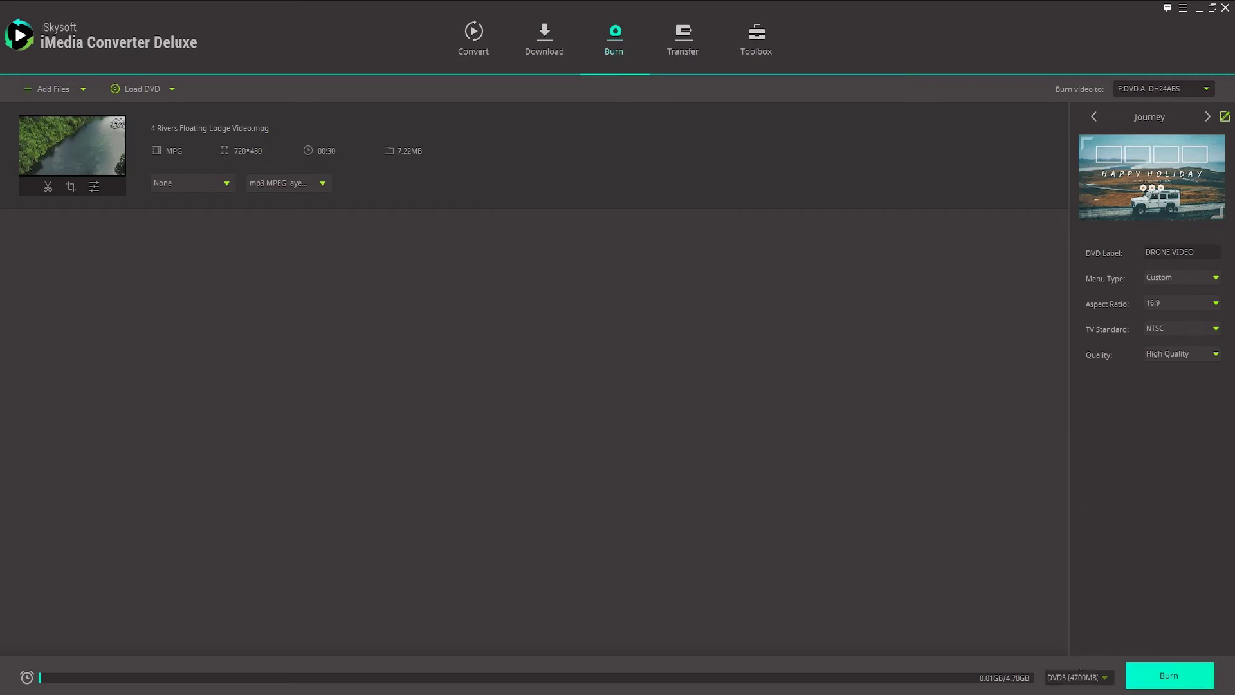
{"action": "left_click", "coordinate": [1185, 677]}
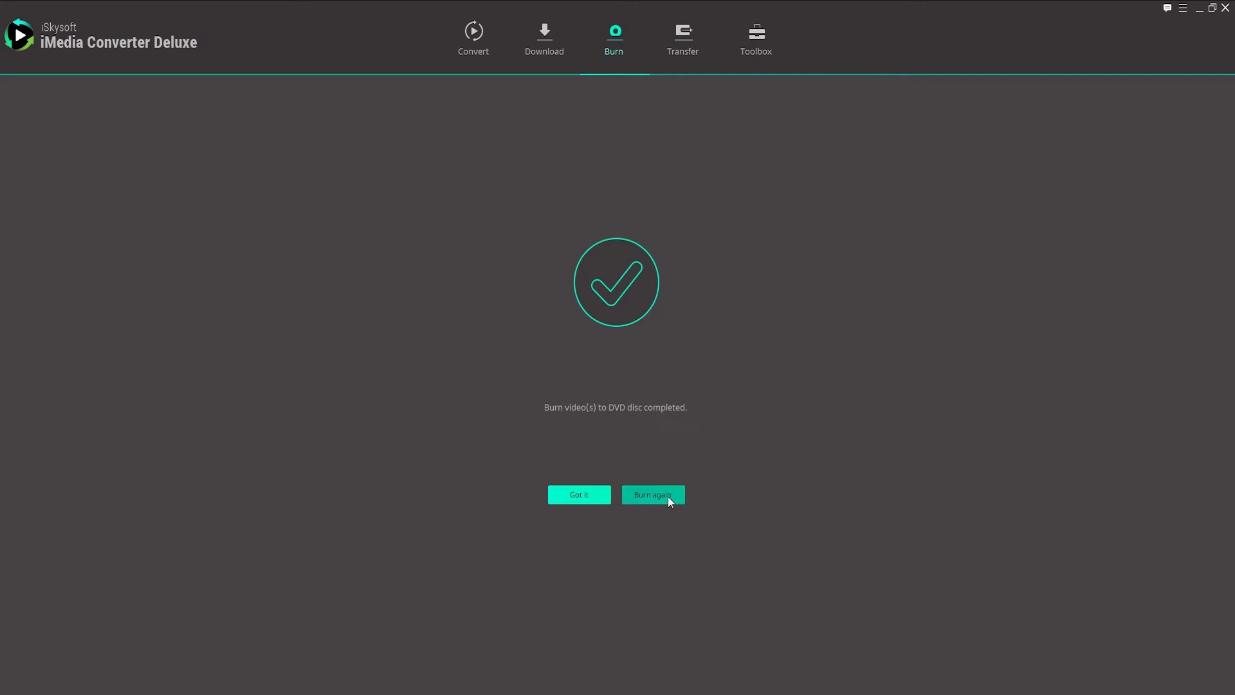
- Dismiss the burn notice and reload the DJ Roller Promo main movie from drive F
{"action": "left_click", "coordinate": [595, 501]}
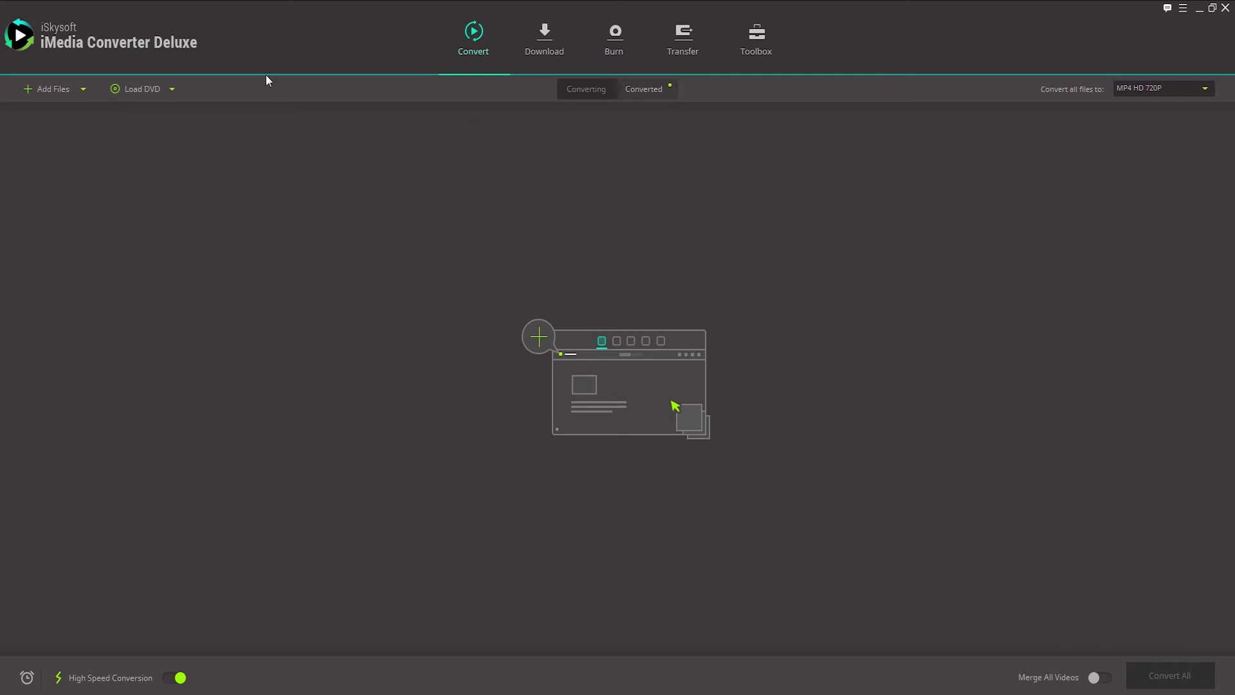
{"action": "left_click", "coordinate": [175, 89]}
{"action": "left_click", "coordinate": [146, 105]}
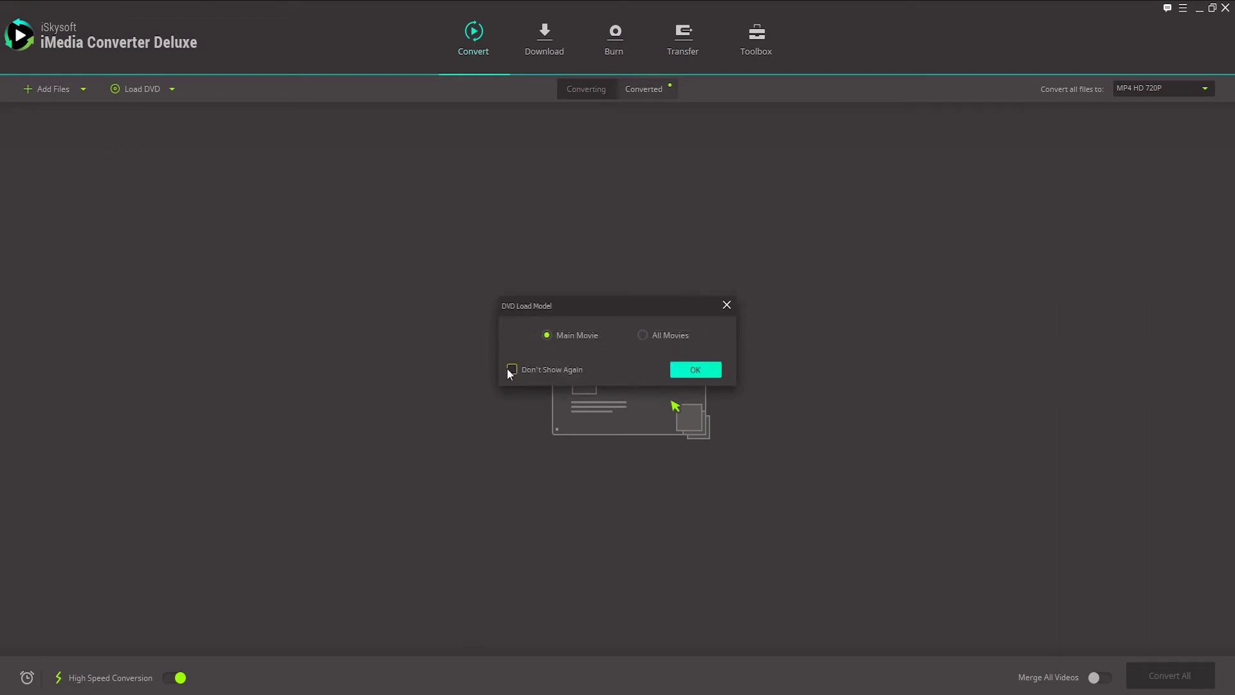
{"action": "left_click", "coordinate": [676, 373]}
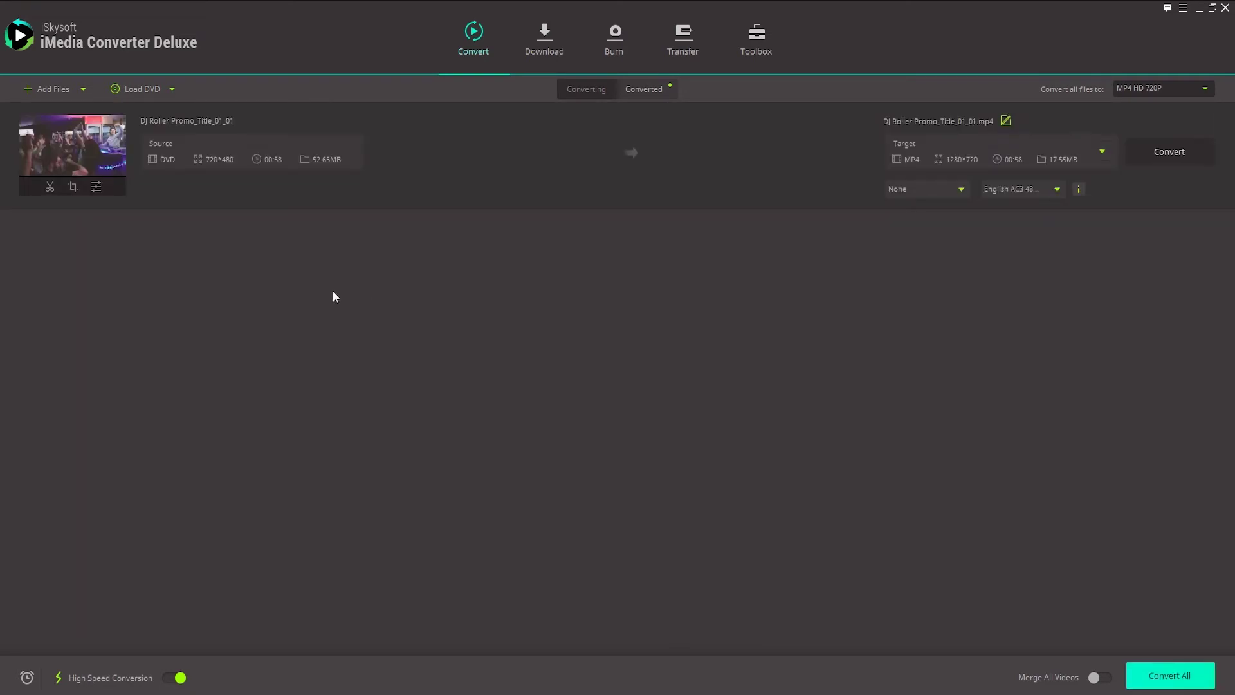
- Set the output format to the MOV SD 480P preset
{"action": "left_click", "coordinate": [1206, 87]}
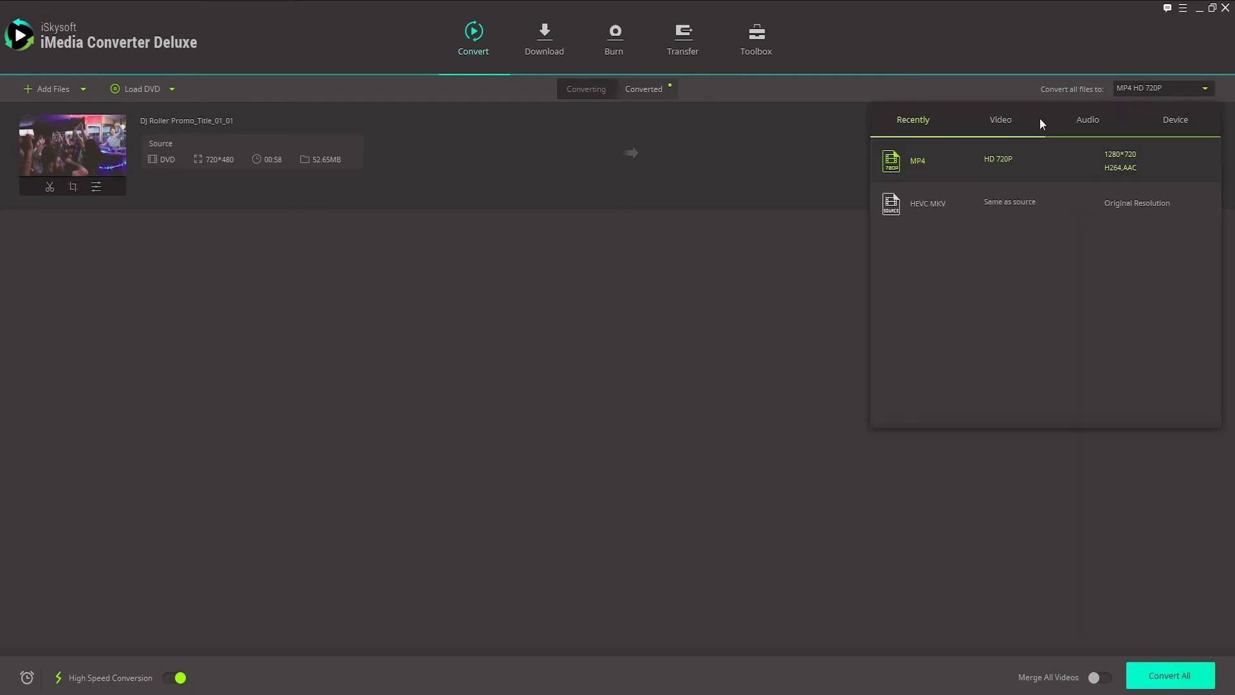
{"action": "left_click", "coordinate": [1008, 121]}
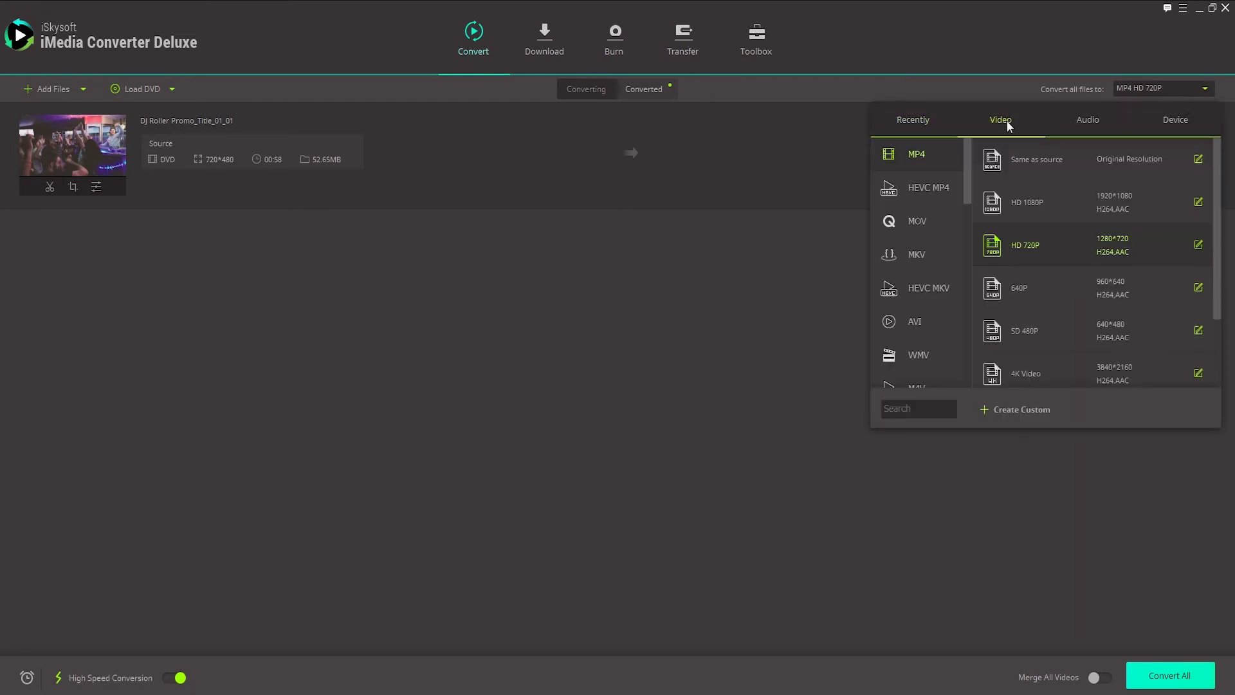
{"action": "left_click", "coordinate": [933, 216]}
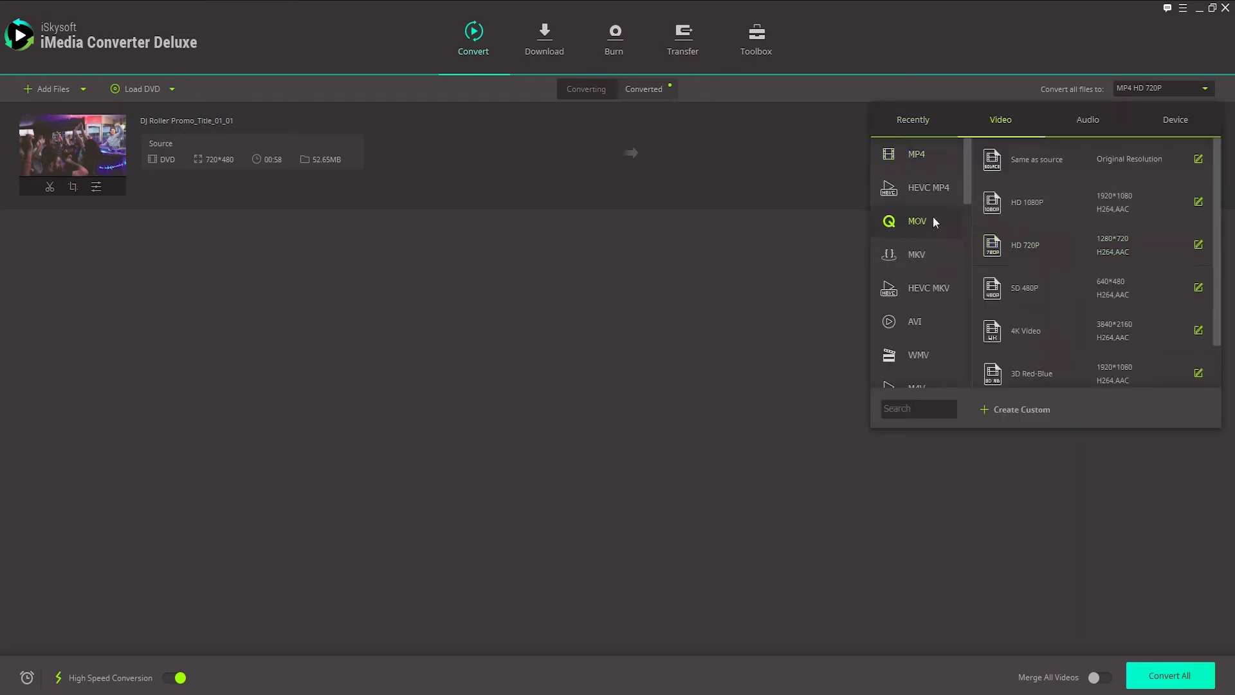
{"action": "left_click", "coordinate": [1033, 289]}
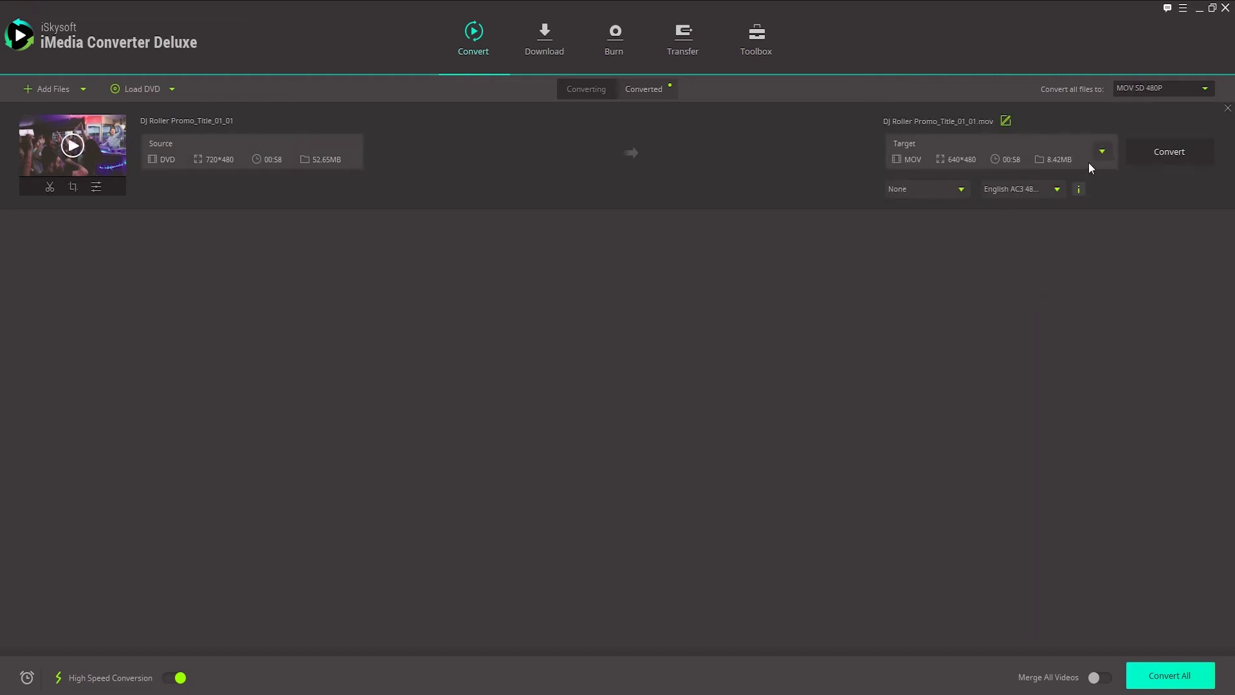
- Rename the output 'MOV DJ DVD', convert it, and show the Converted list
{"action": "left_click", "coordinate": [1006, 120]}
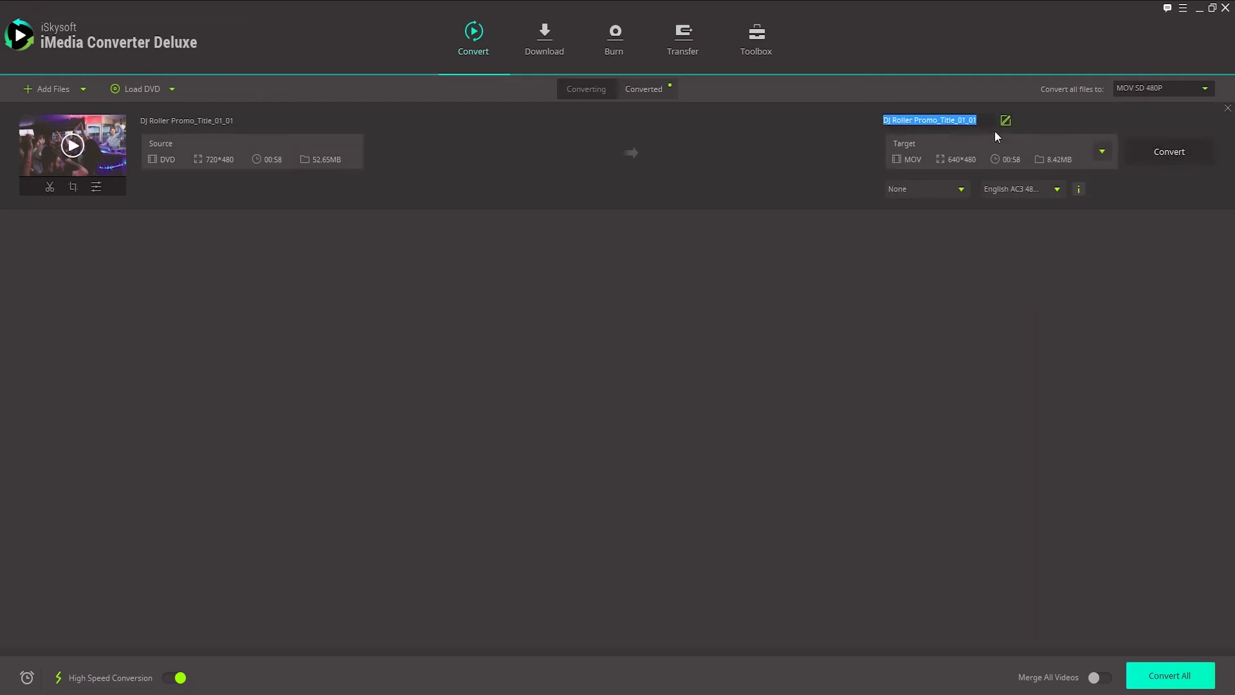
{"action": "type", "text": "MO"}
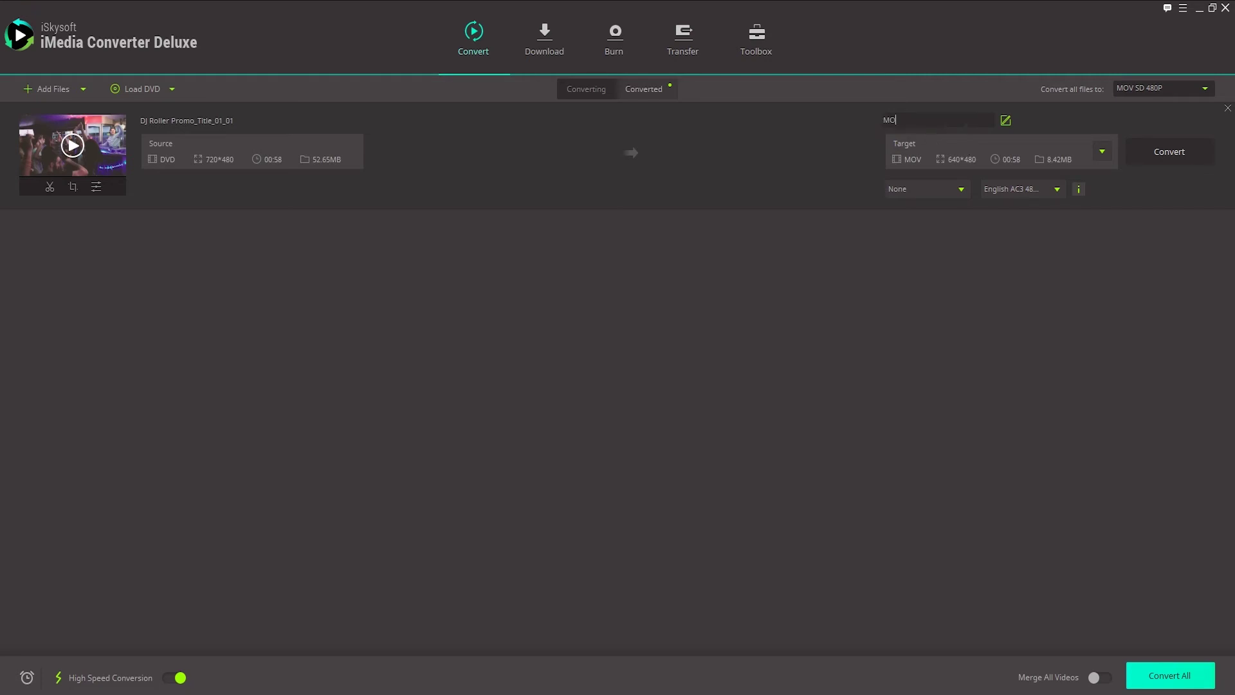
{"action": "type", "text": "V DJ DVD"}
{"action": "left_click", "coordinate": [1152, 154]}
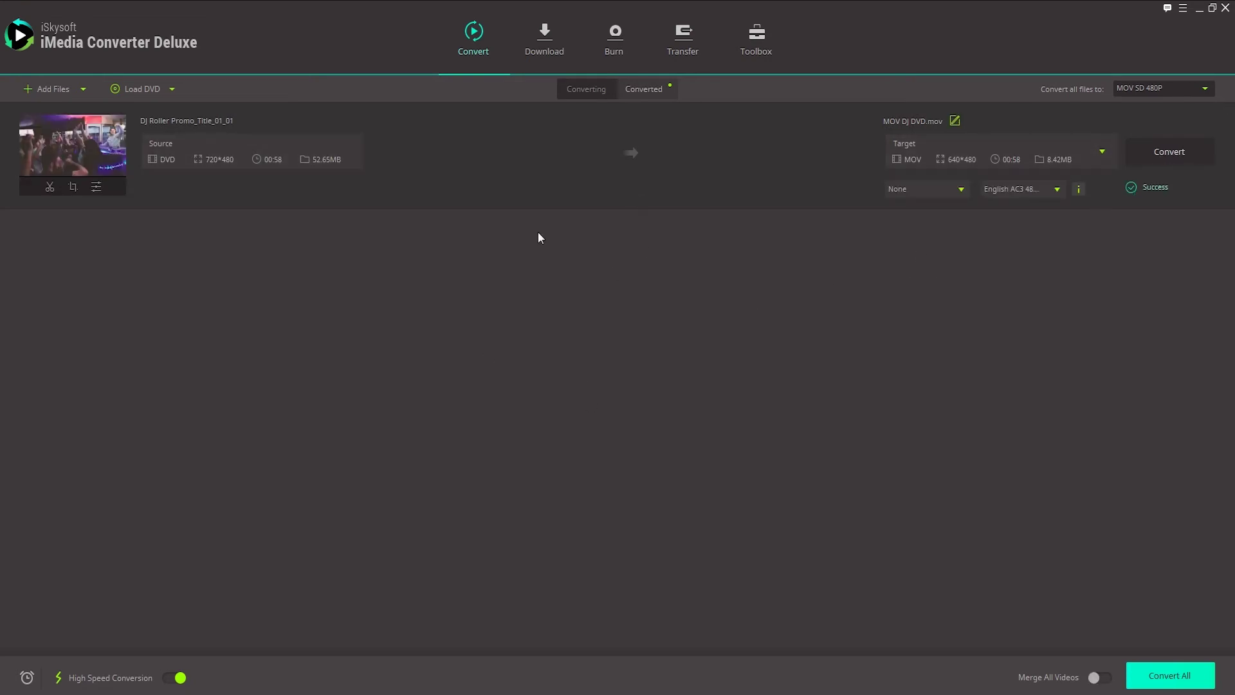
{"action": "left_click", "coordinate": [639, 90]}
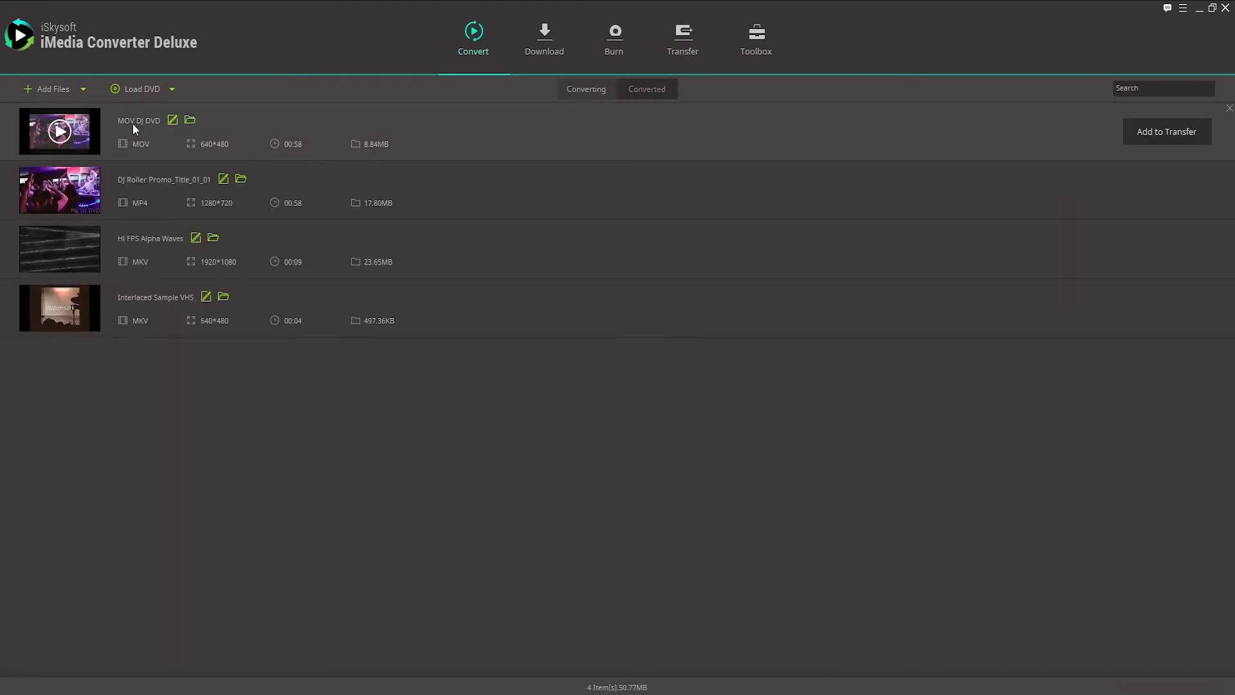
- Locate MOV DJ DVD.mov in its Explorer folder and play it in VLC
{"action": "left_click", "coordinate": [190, 121]}
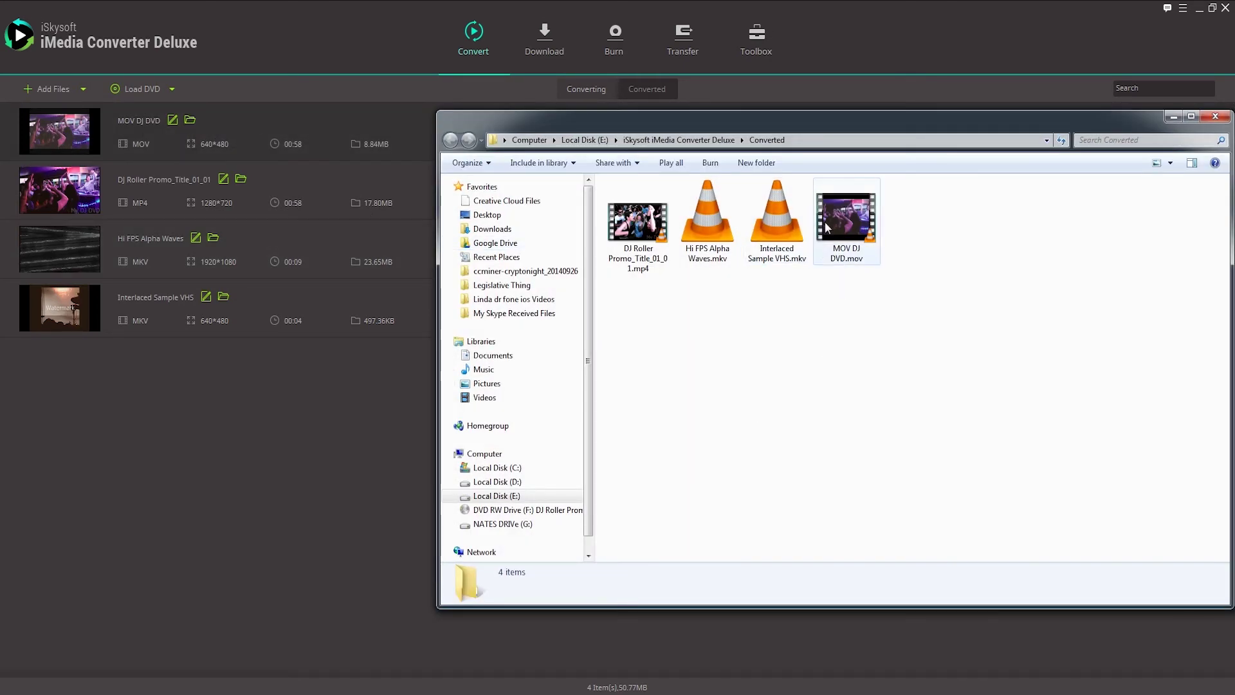
{"action": "left_click", "coordinate": [848, 217]}
{"action": "double_click", "coordinate": [873, 244]}
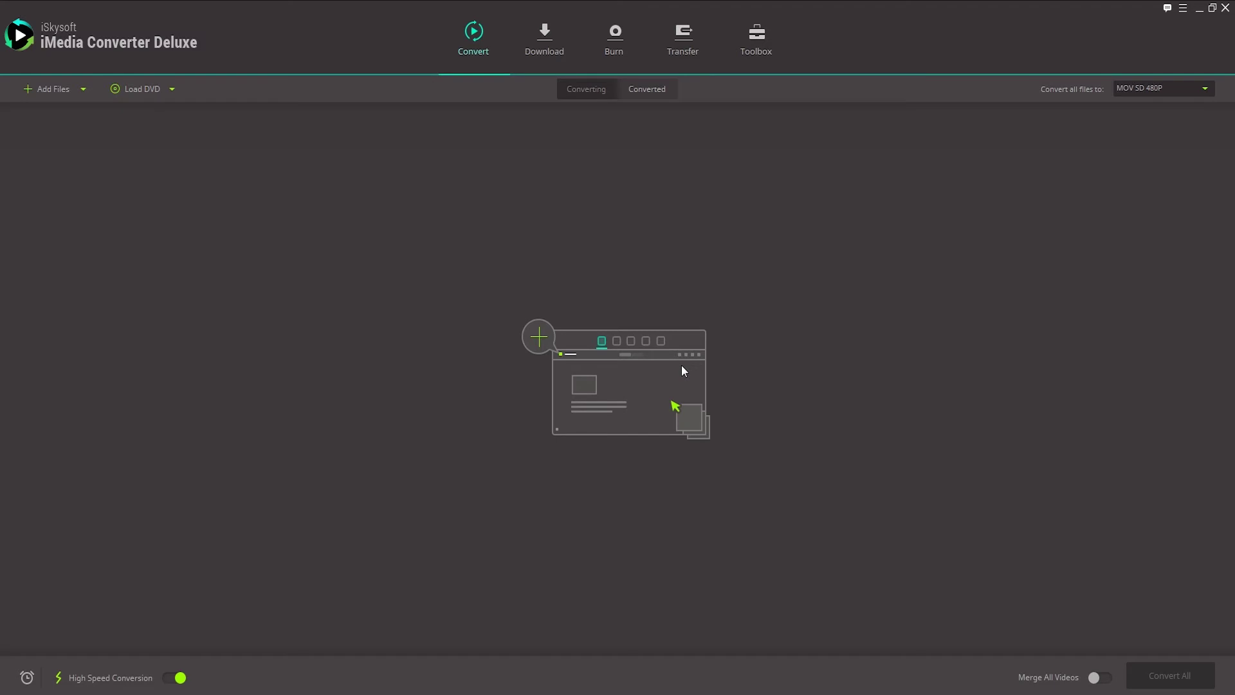
- Load the DVD title from F:\DJ Roller Promo into the conversion list
{"action": "left_click", "coordinate": [172, 90]}
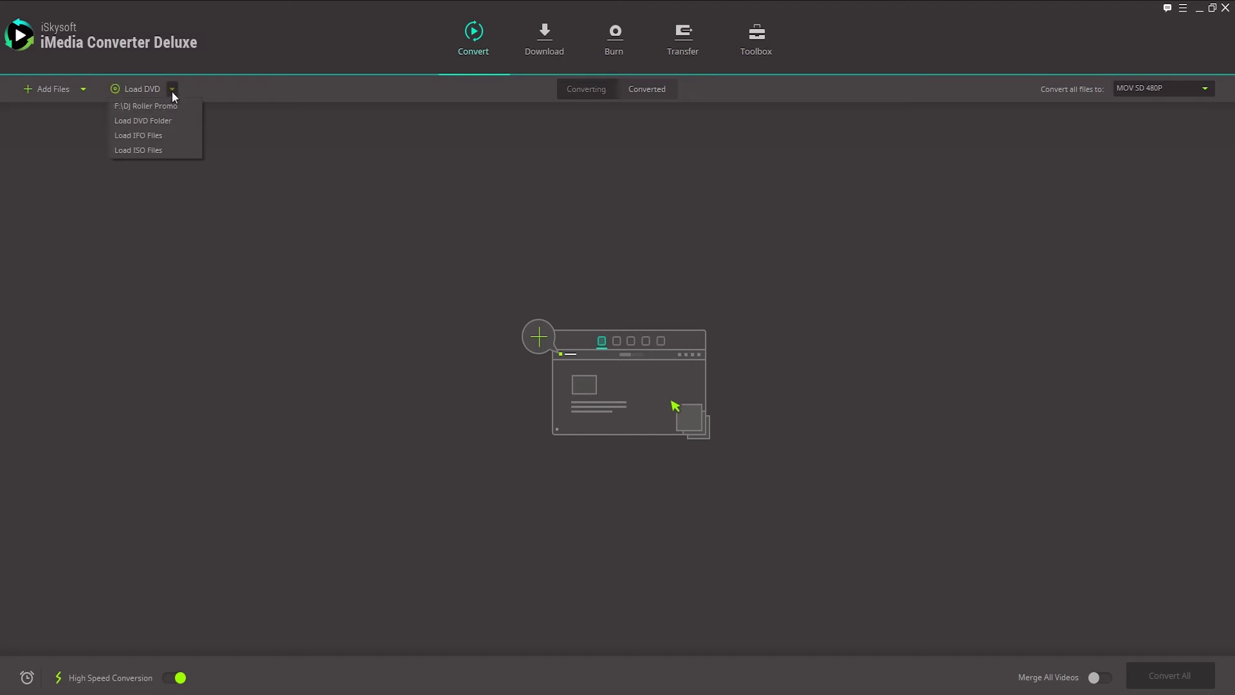
{"action": "left_click", "coordinate": [133, 107]}
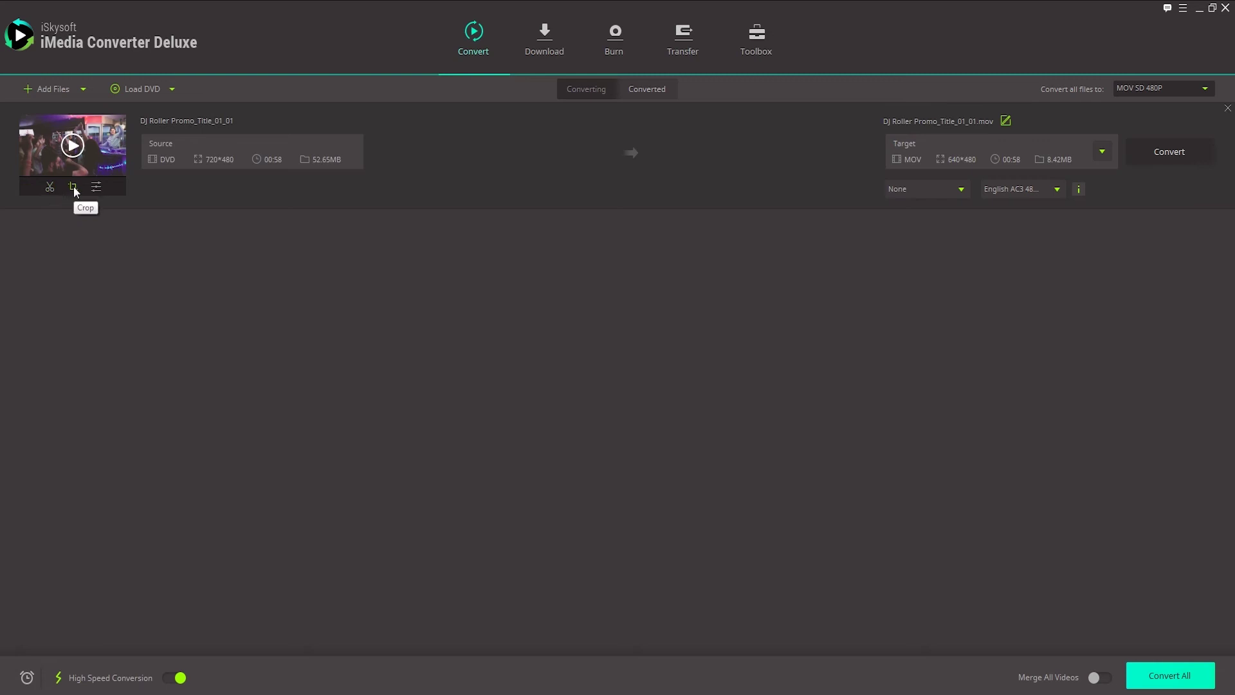
- Trim the opening seconds off the DJ Roller title and delete the small leading piece
{"action": "left_click", "coordinate": [51, 188]}
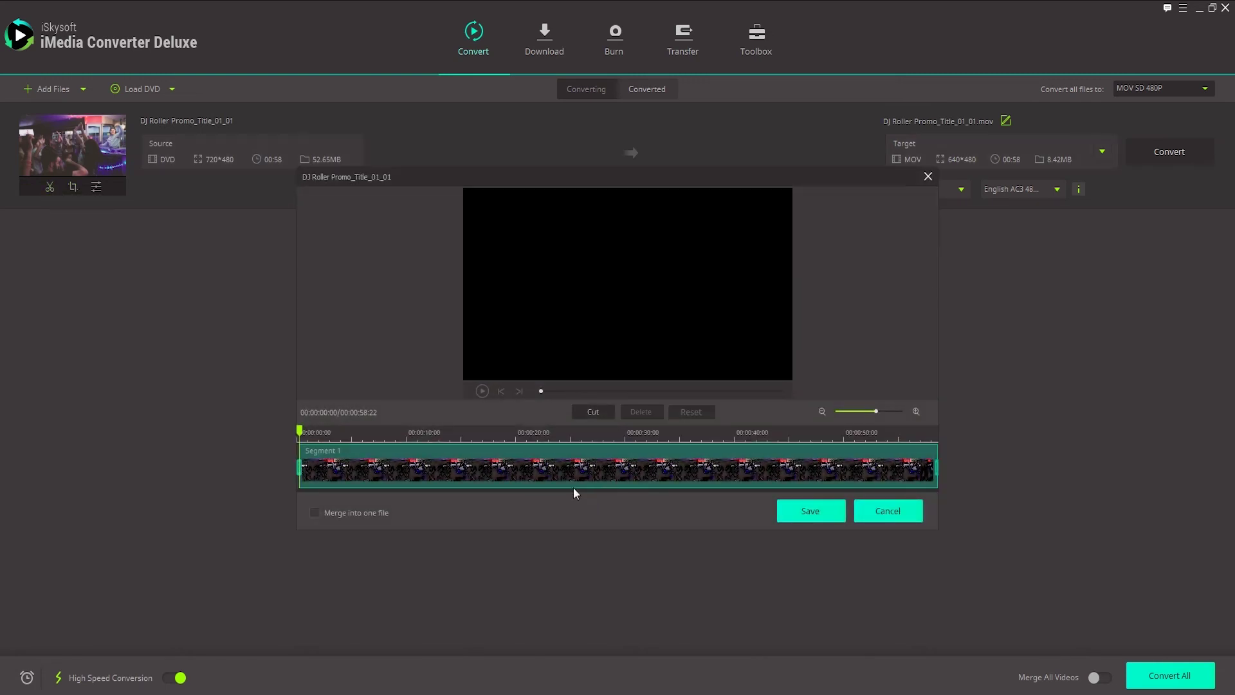
{"action": "left_click", "coordinate": [329, 430]}
{"action": "left_click", "coordinate": [482, 391]}
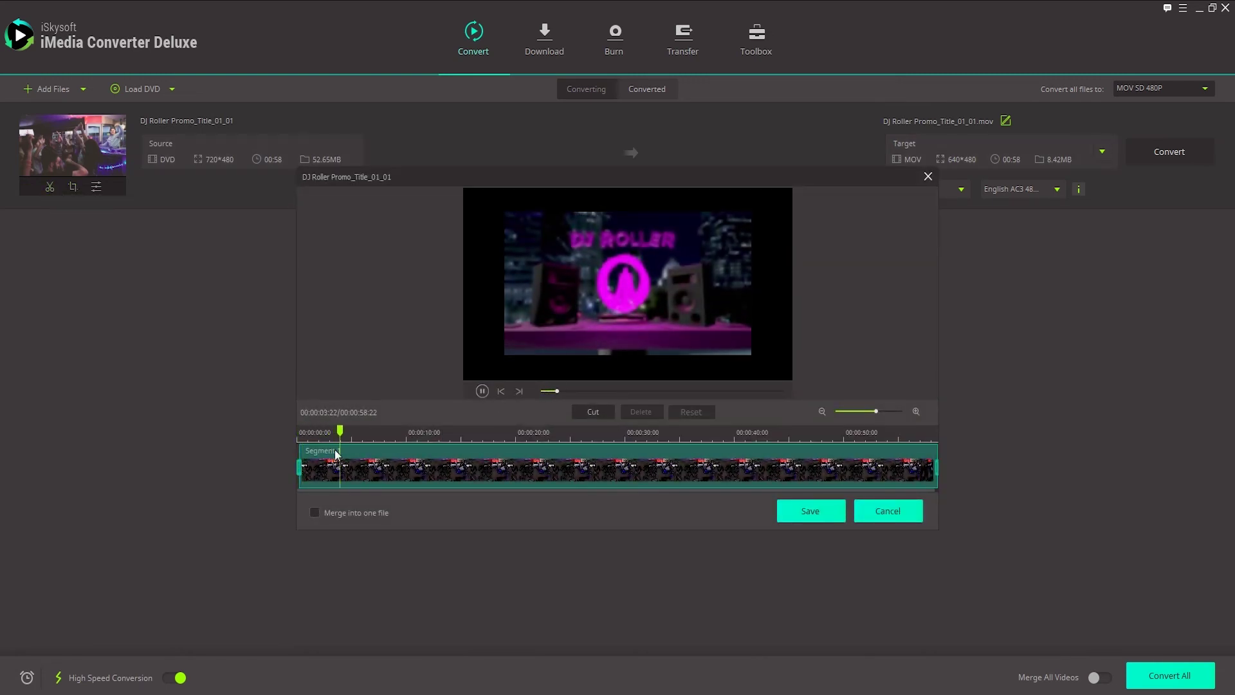
{"action": "left_click", "coordinate": [483, 391]}
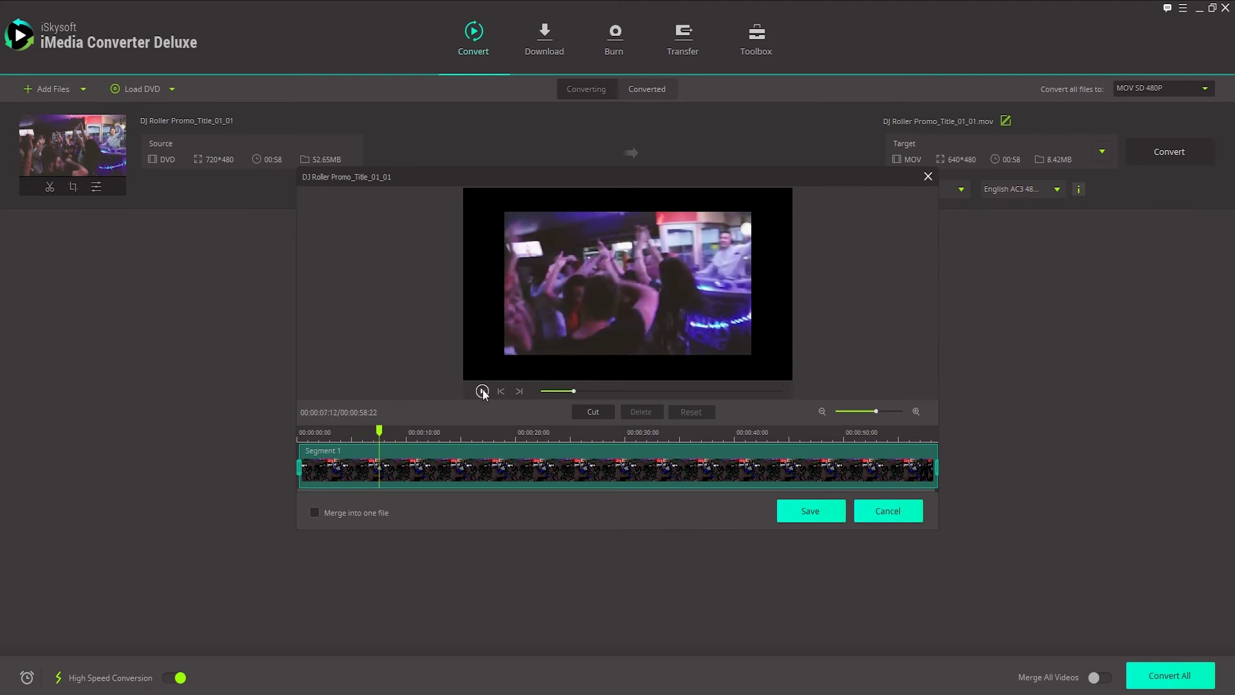
{"action": "left_click_drag", "start_coordinate": [300, 464], "coordinate": [359, 464]}
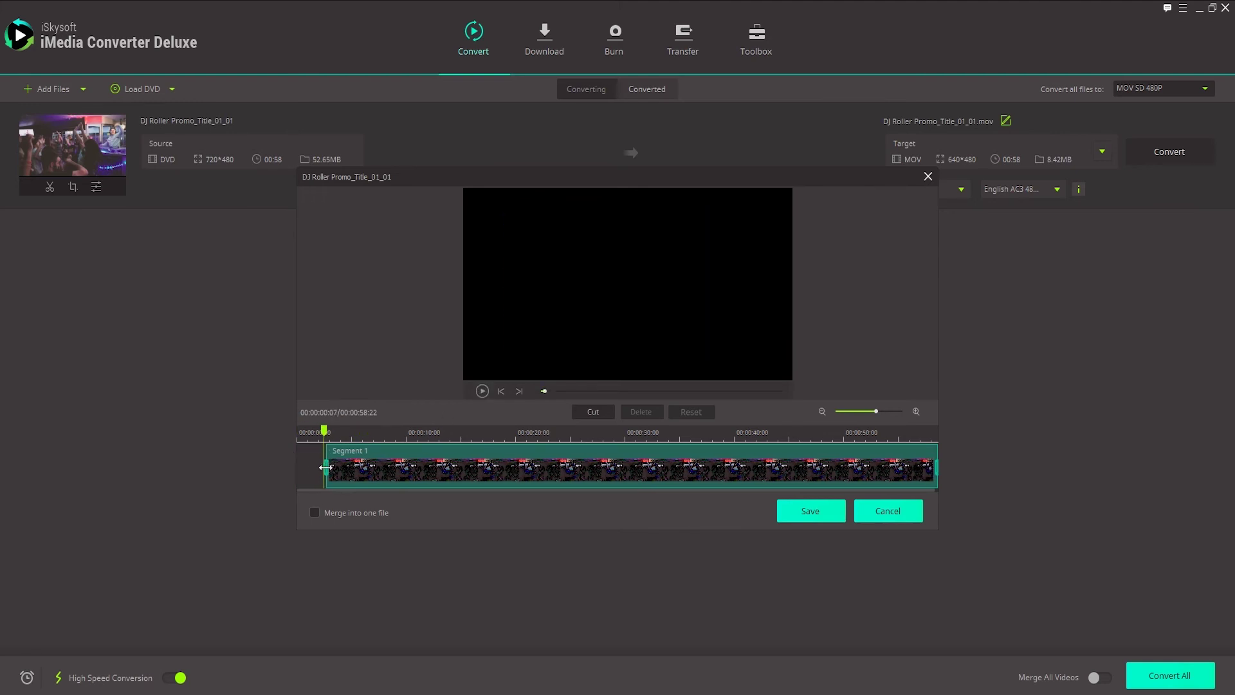
{"action": "left_click", "coordinate": [591, 412]}
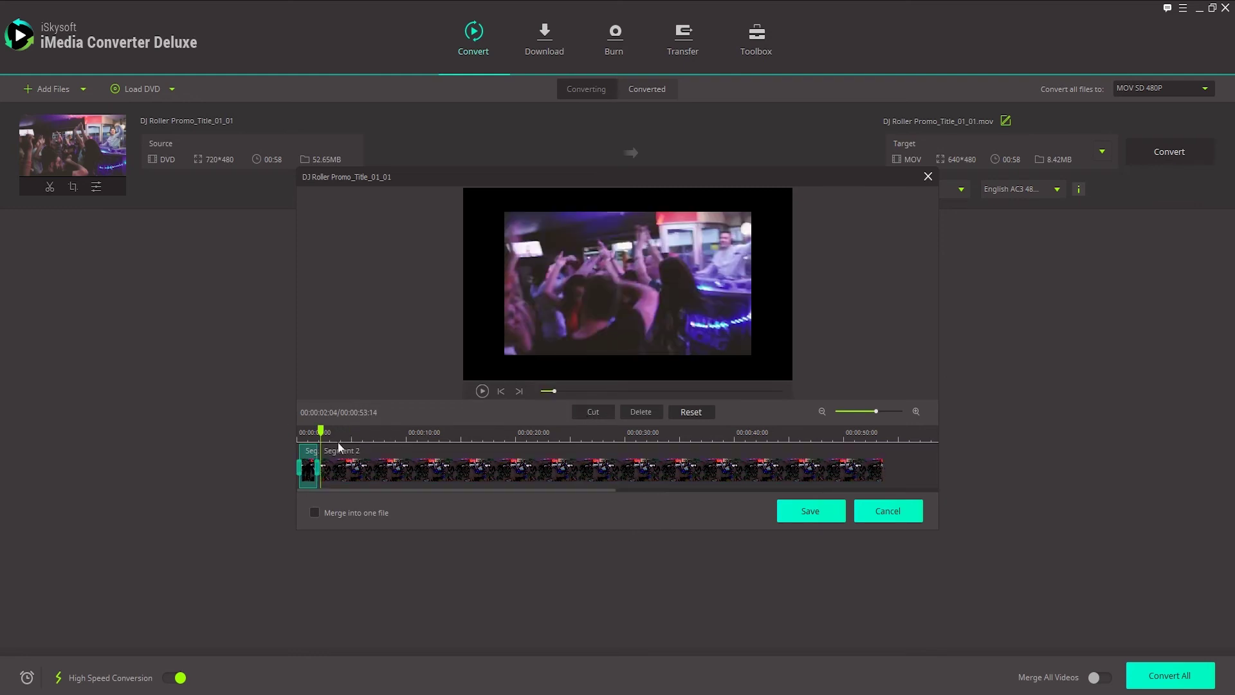
{"action": "left_click", "coordinate": [308, 460]}
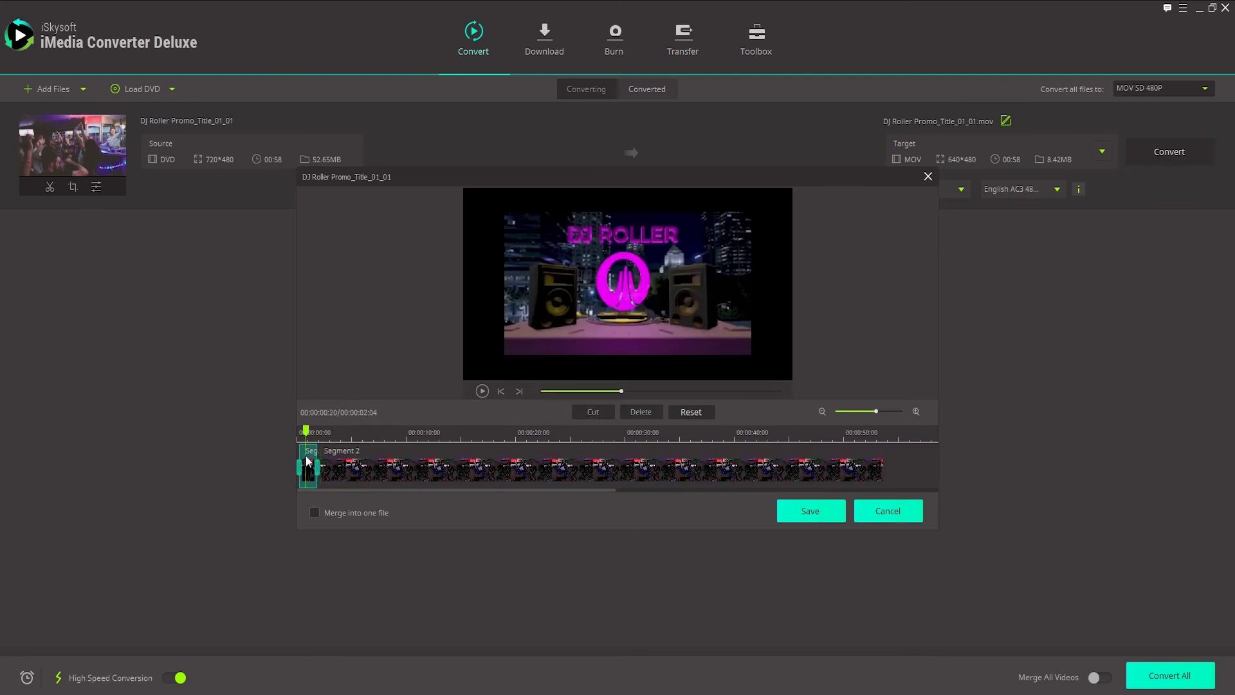
{"action": "left_click", "coordinate": [639, 412]}
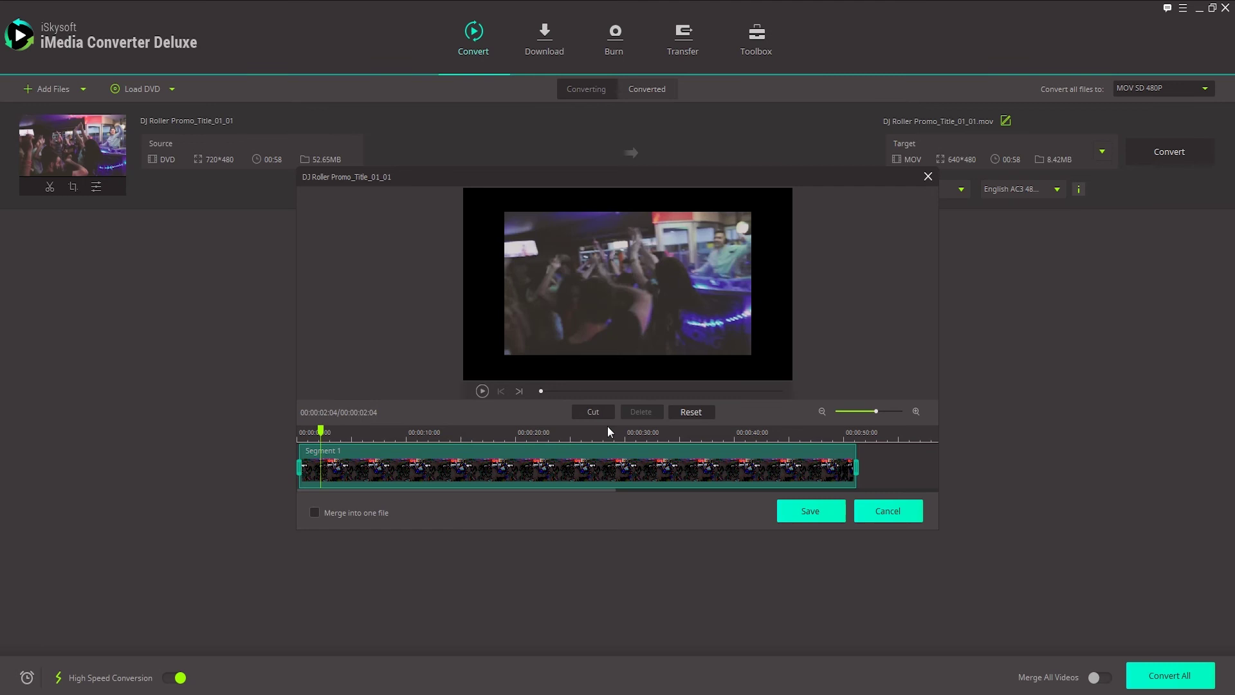
- Split Segment 2 at about 47 seconds and save the trimmed segments
{"action": "left_click", "coordinate": [310, 456]}
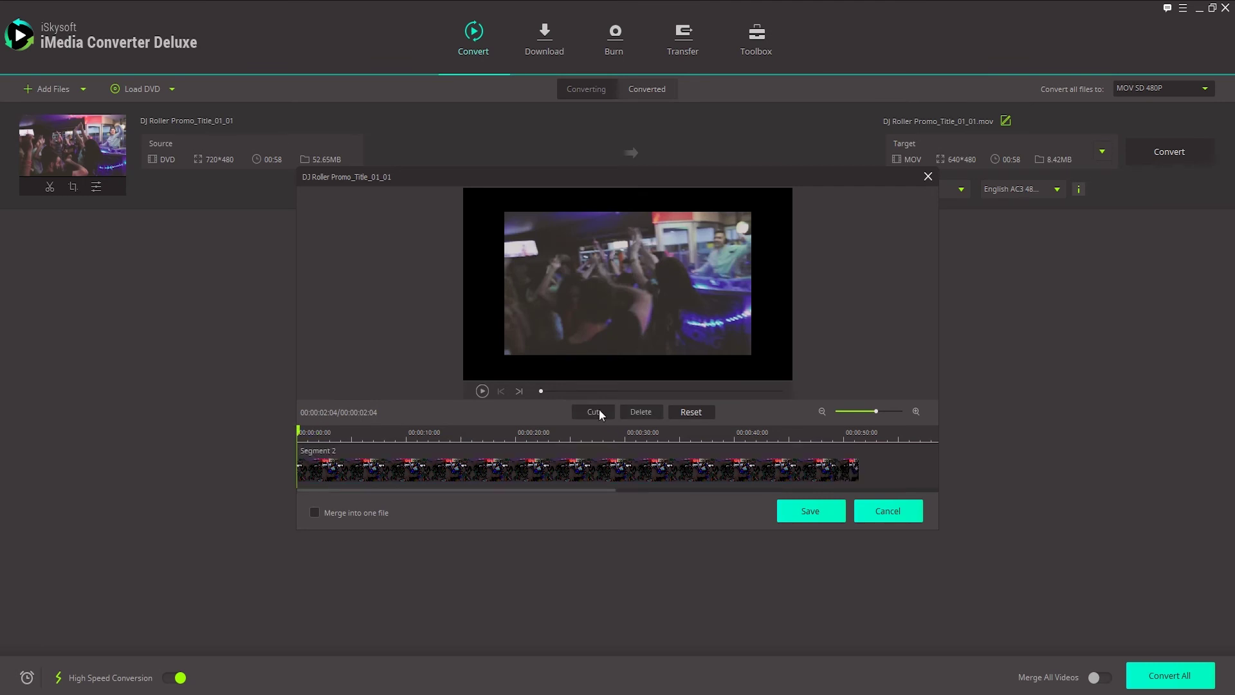
{"action": "left_click", "coordinate": [483, 391]}
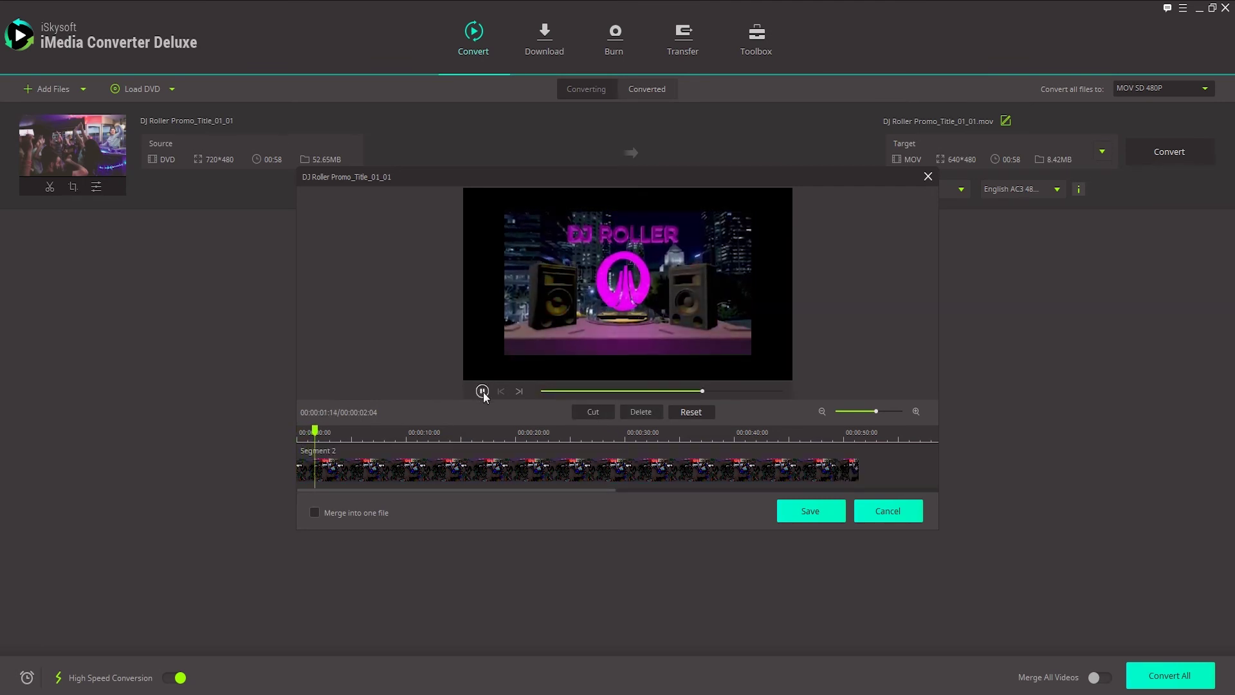
{"action": "left_click", "coordinate": [482, 391]}
{"action": "mouse_move", "coordinate": [315, 431]}
{"action": "left_mouse_down"}
{"action": "mouse_move", "coordinate": [839, 440]}
{"action": "mouse_move", "coordinate": [813, 440]}
{"action": "left_mouse_up"}
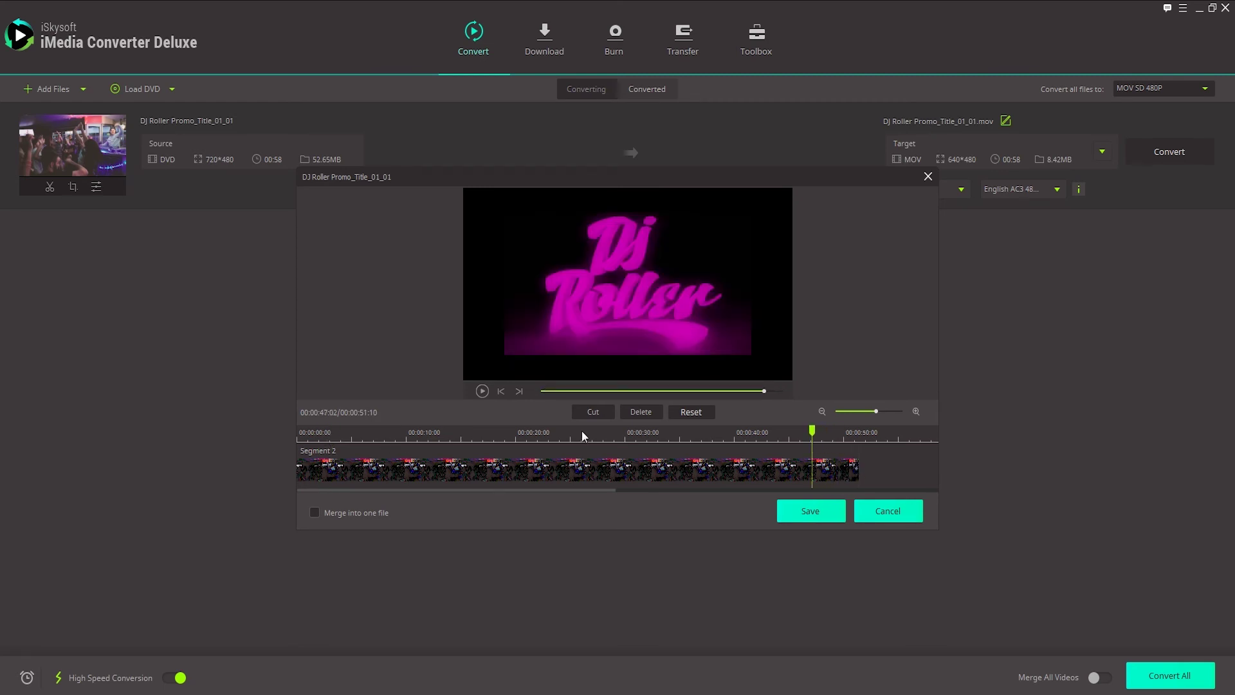
{"action": "left_click", "coordinate": [593, 412]}
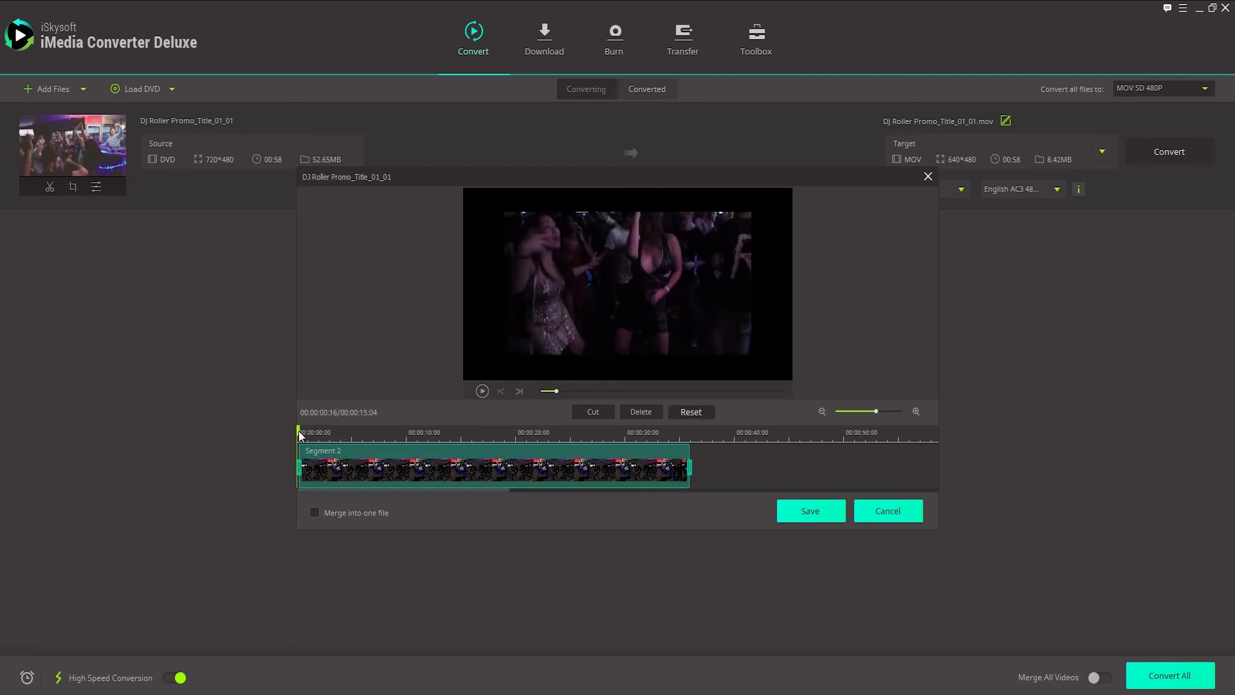
{"action": "left_click", "coordinate": [823, 511]}
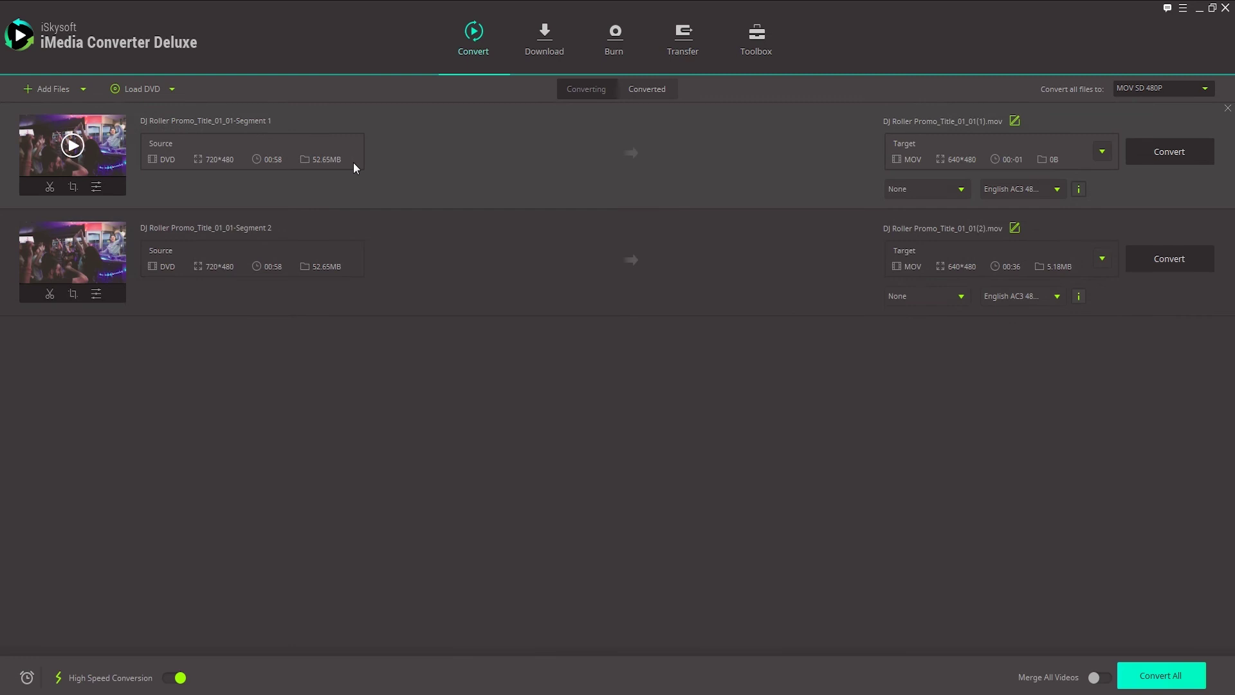
{"action": "mouse_move", "coordinate": [72, 256]}
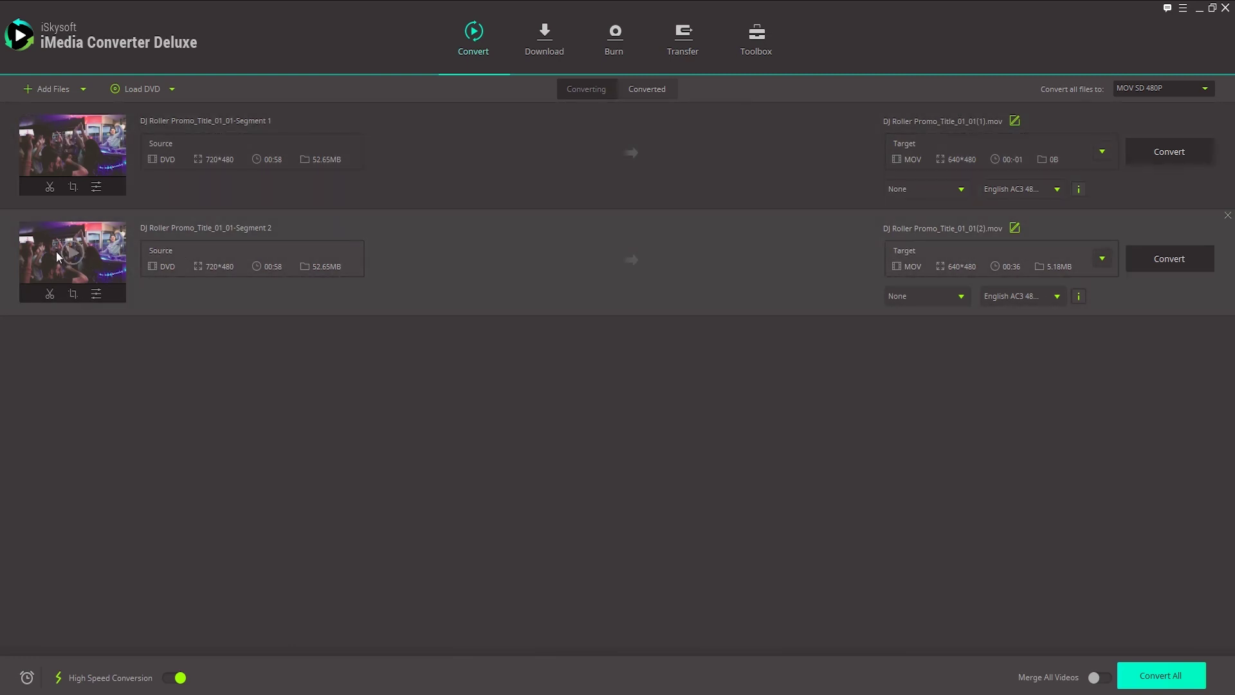
- Preview Segment 2, then remove Segment 1 from the file list
{"action": "left_click", "coordinate": [72, 252]}
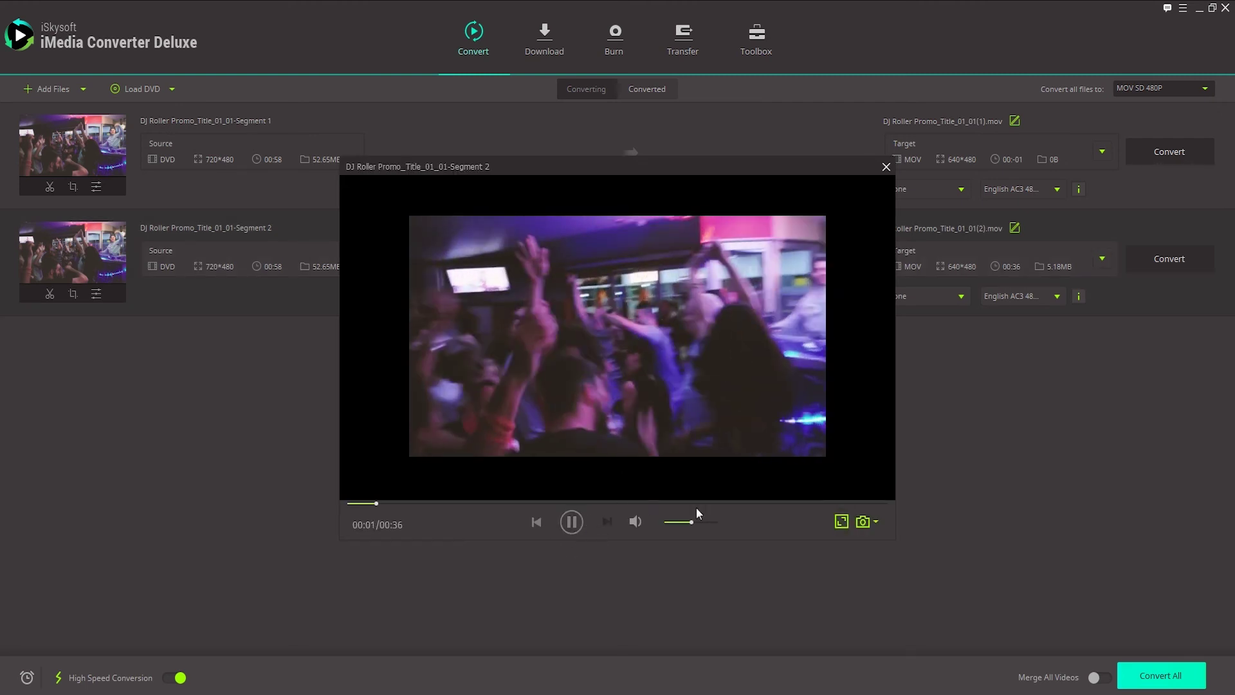
{"action": "left_click", "coordinate": [886, 167]}
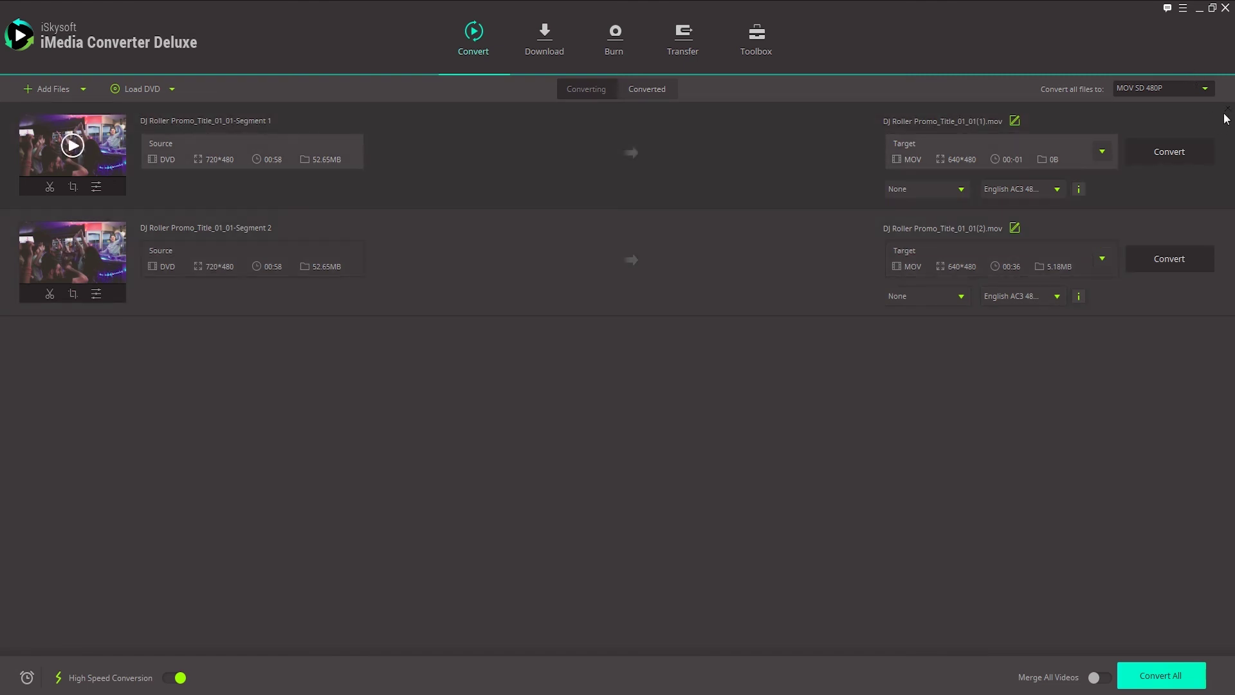
{"action": "left_click", "coordinate": [1228, 110]}
{"action": "left_click", "coordinate": [683, 379]}
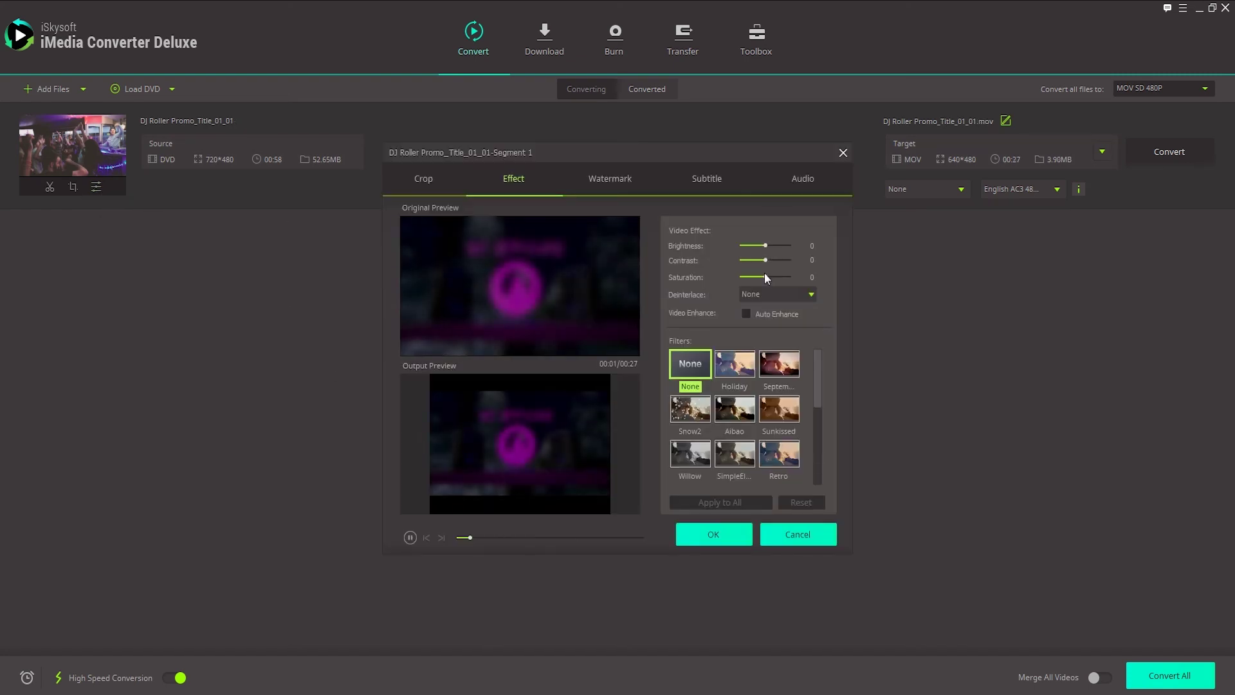
- Apply saturation -100, Auto Enhance, brightness 25 and a horizontal flip to the clip
{"action": "left_click_drag", "start_coordinate": [765, 277], "coordinate": [727, 274]}
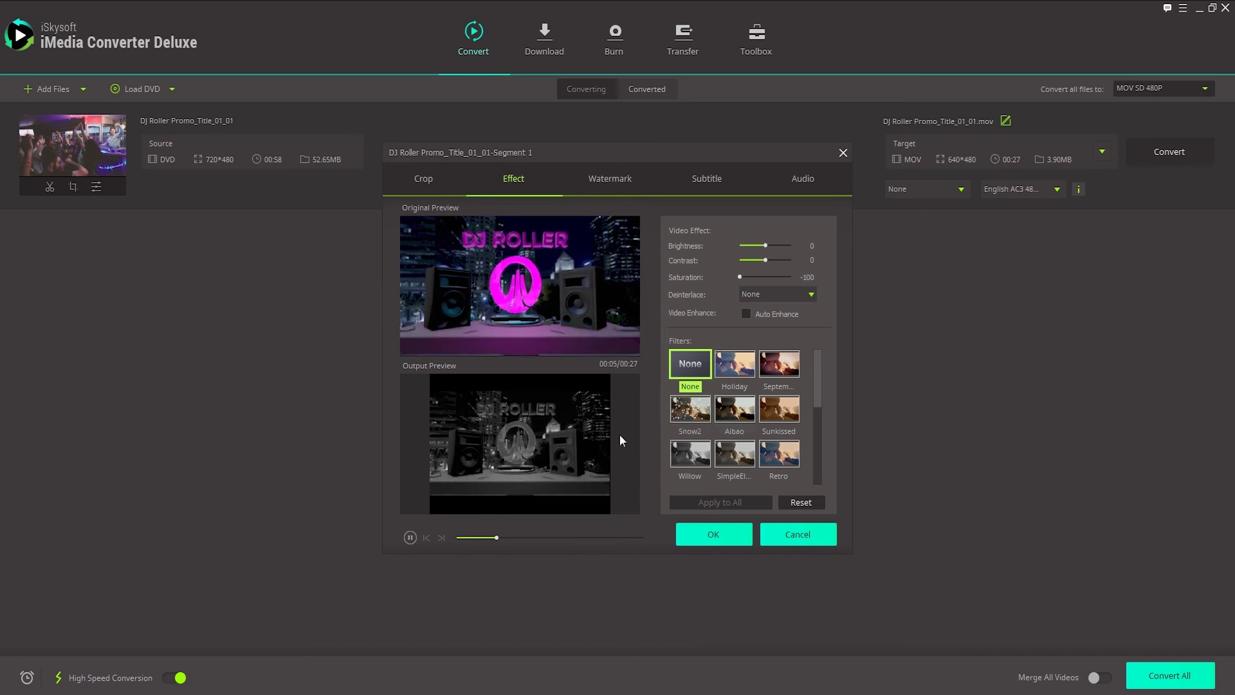
{"action": "left_click", "coordinate": [765, 318]}
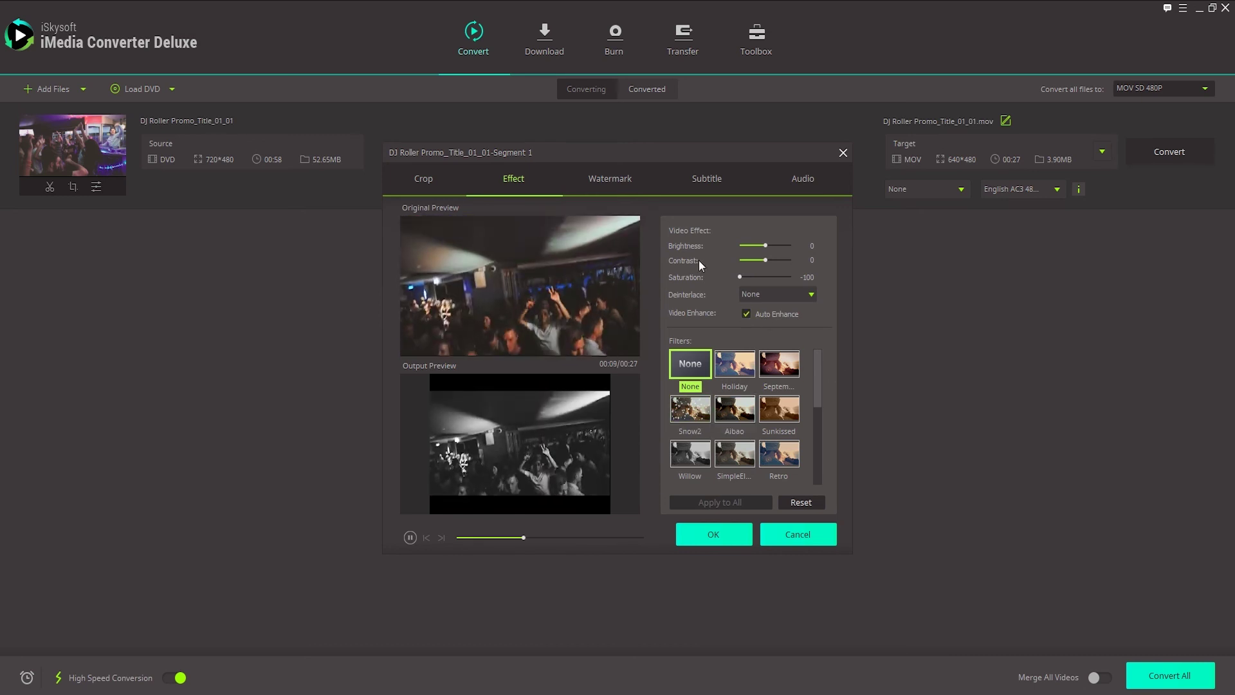
{"action": "left_click_drag", "start_coordinate": [765, 245], "coordinate": [772, 245]}
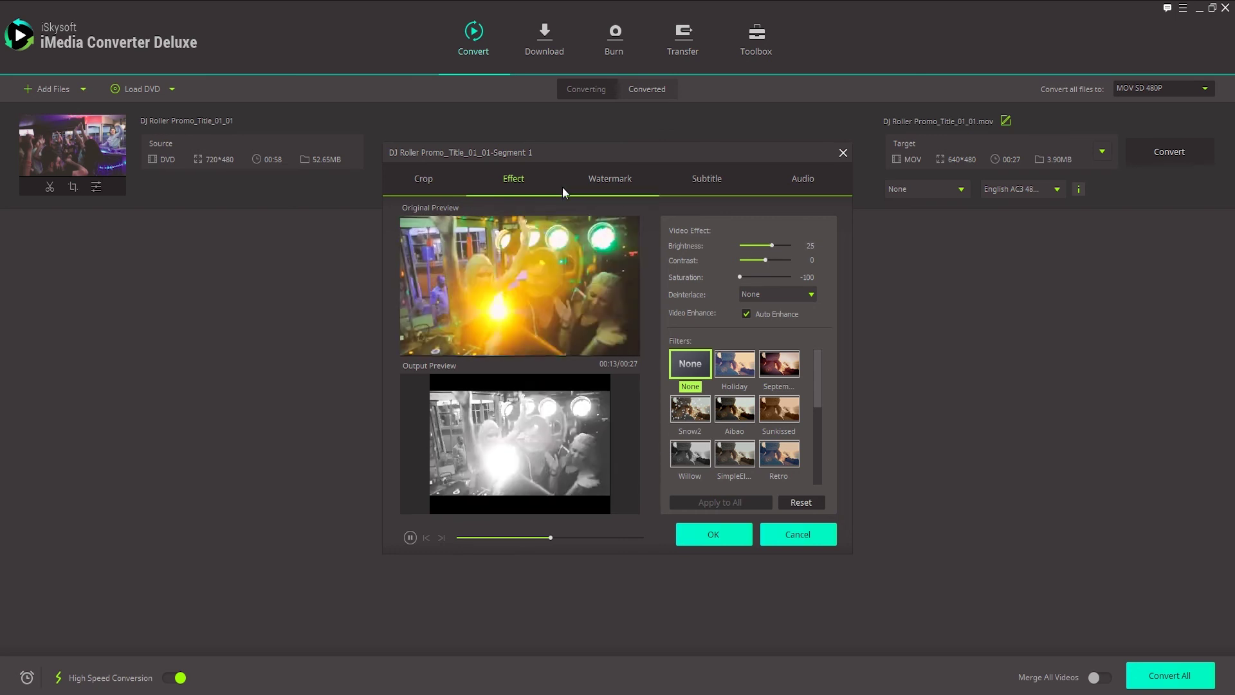
{"action": "left_click", "coordinate": [416, 182]}
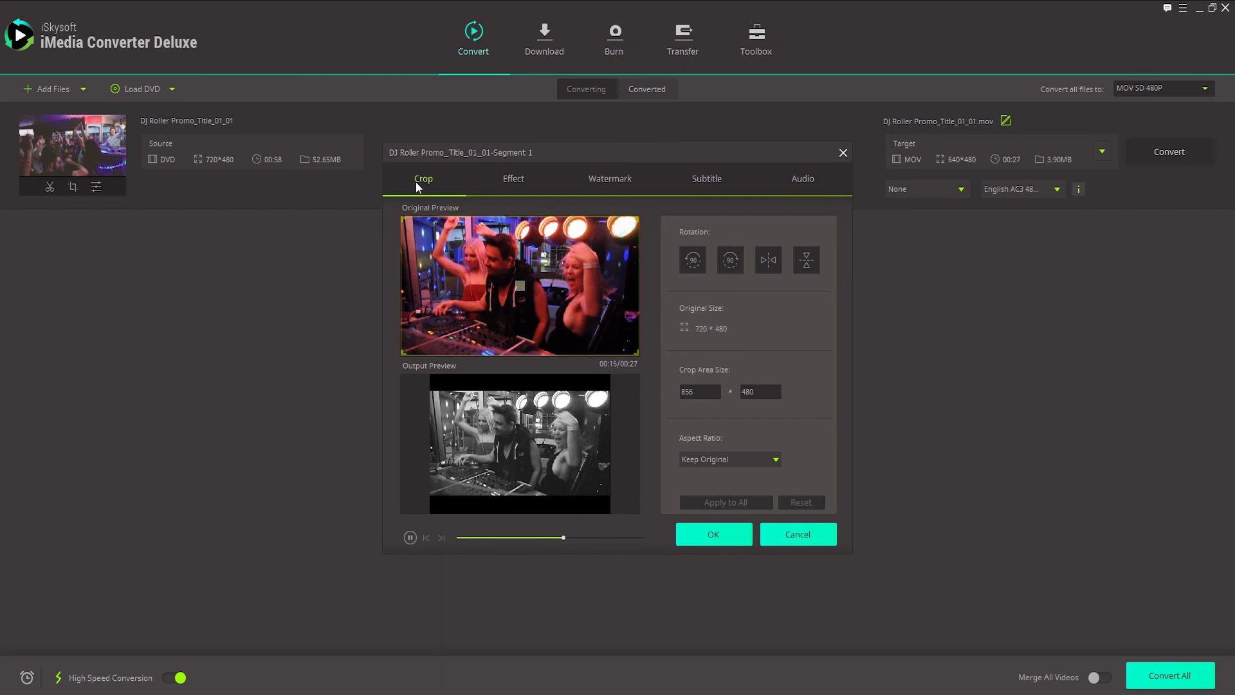
{"action": "left_click", "coordinate": [767, 263]}
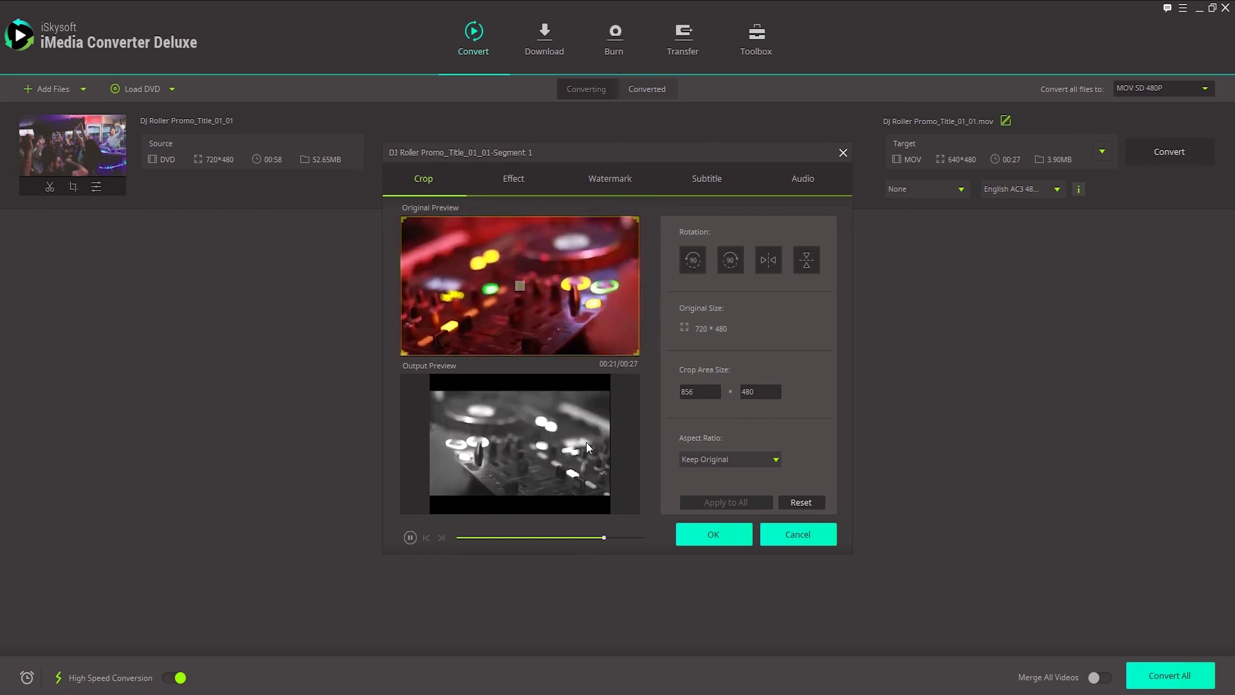
{"action": "left_click", "coordinate": [801, 504]}
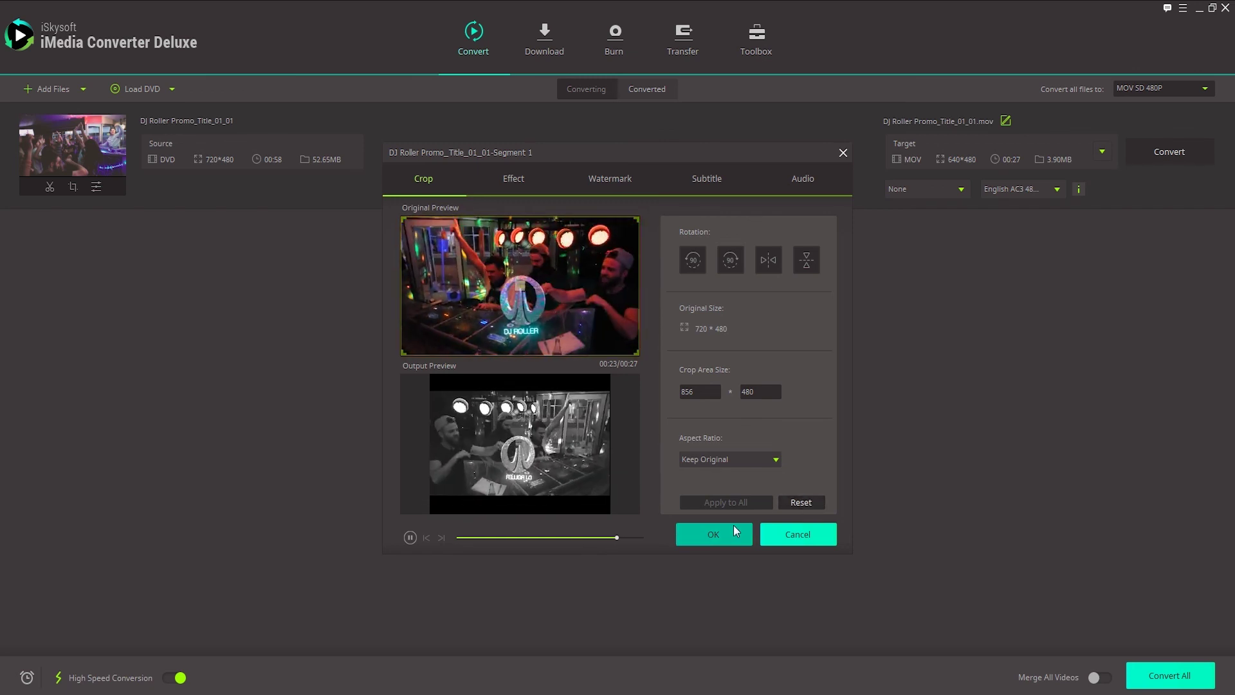
{"action": "left_click", "coordinate": [717, 538]}
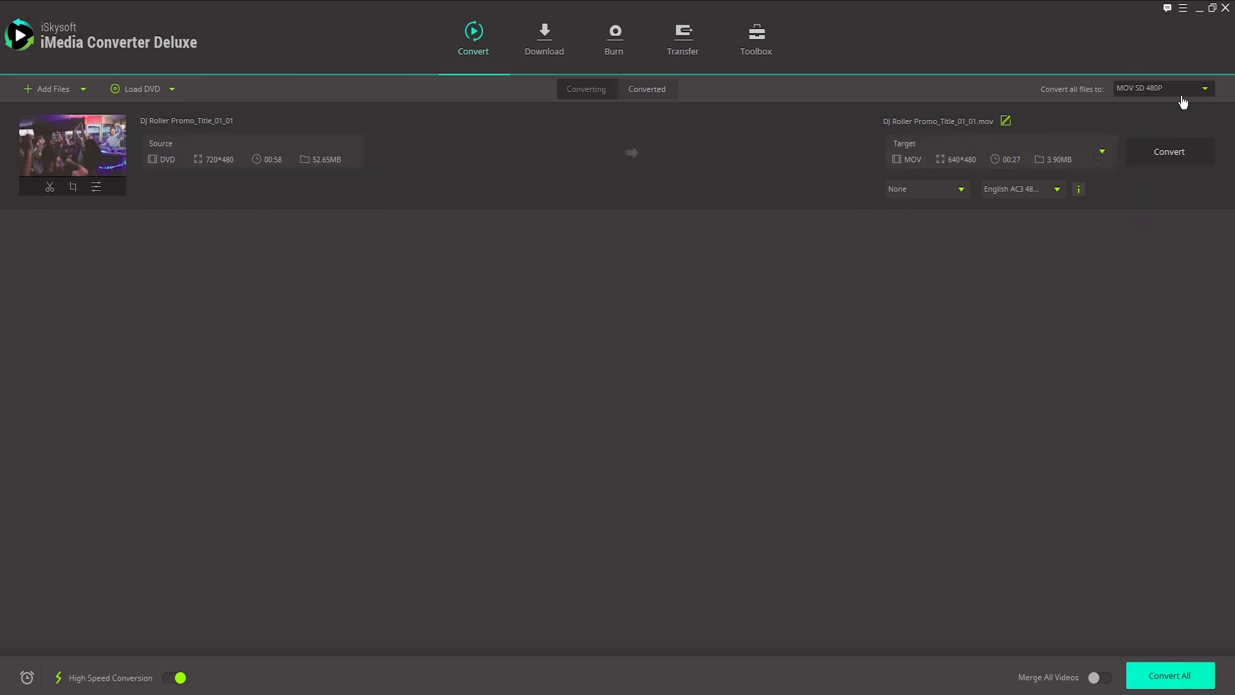
- Set the output to WMV SD 480P and start converting the clip
{"action": "left_click", "coordinate": [1204, 88]}
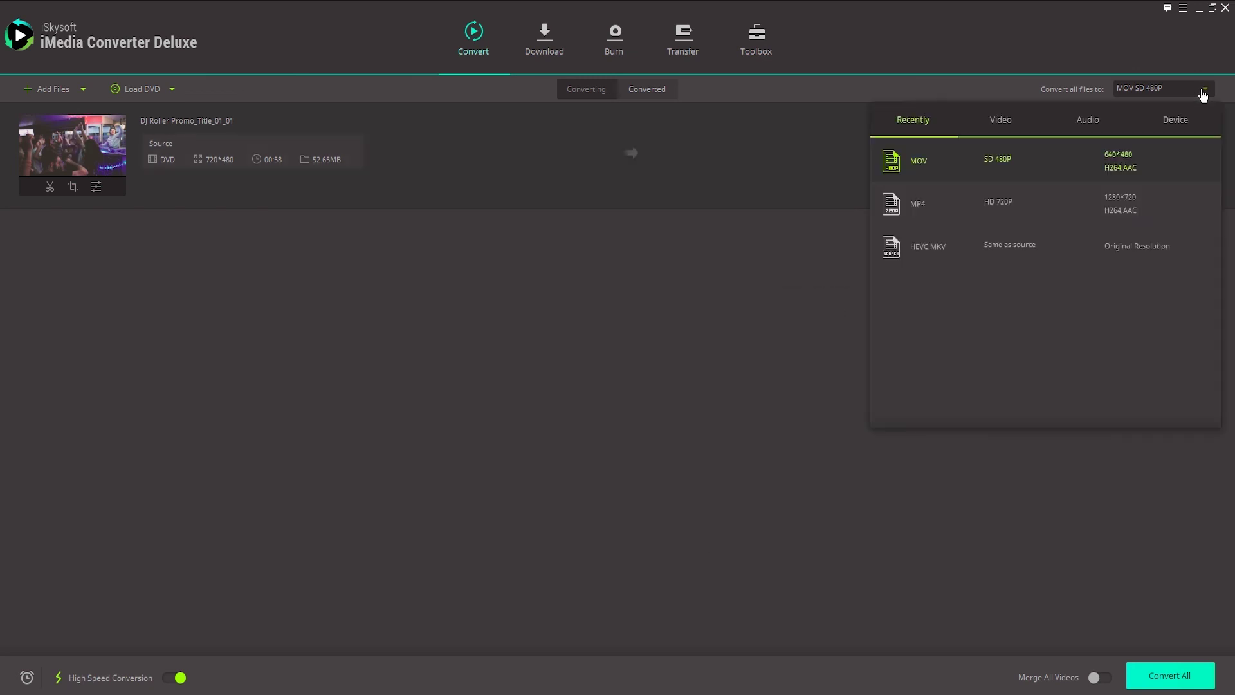
{"action": "left_click", "coordinate": [997, 119]}
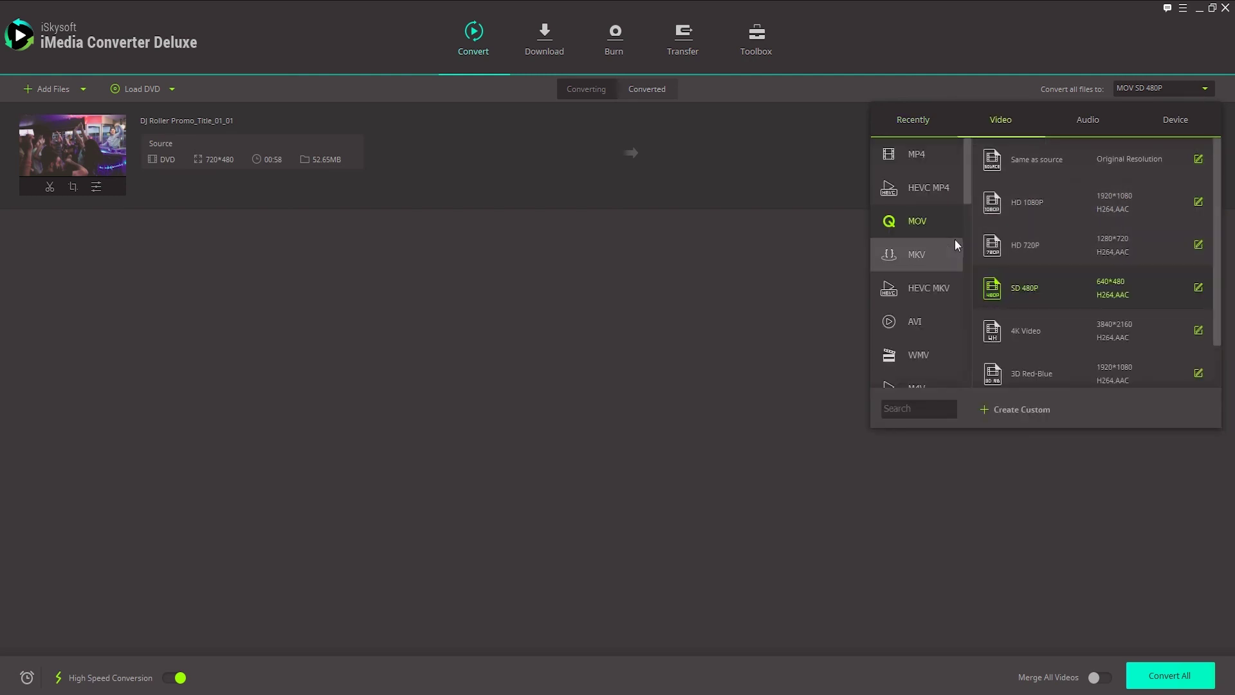
{"action": "left_click", "coordinate": [920, 351]}
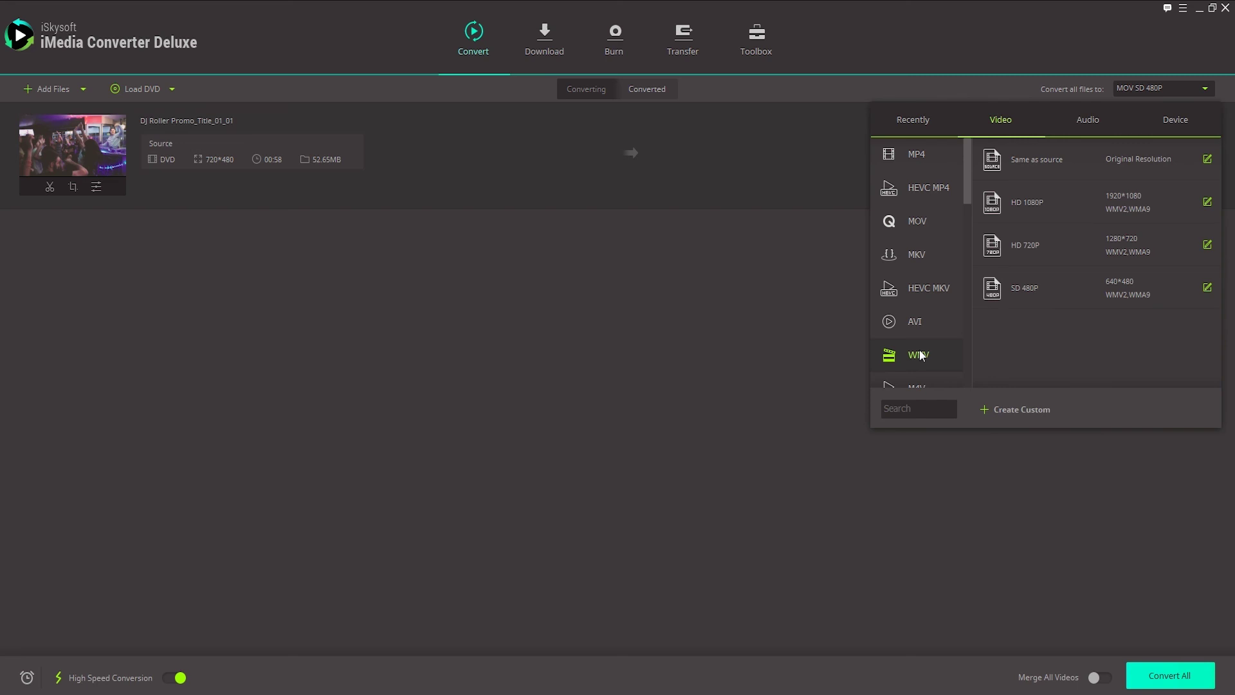
{"action": "left_click", "coordinate": [1033, 291]}
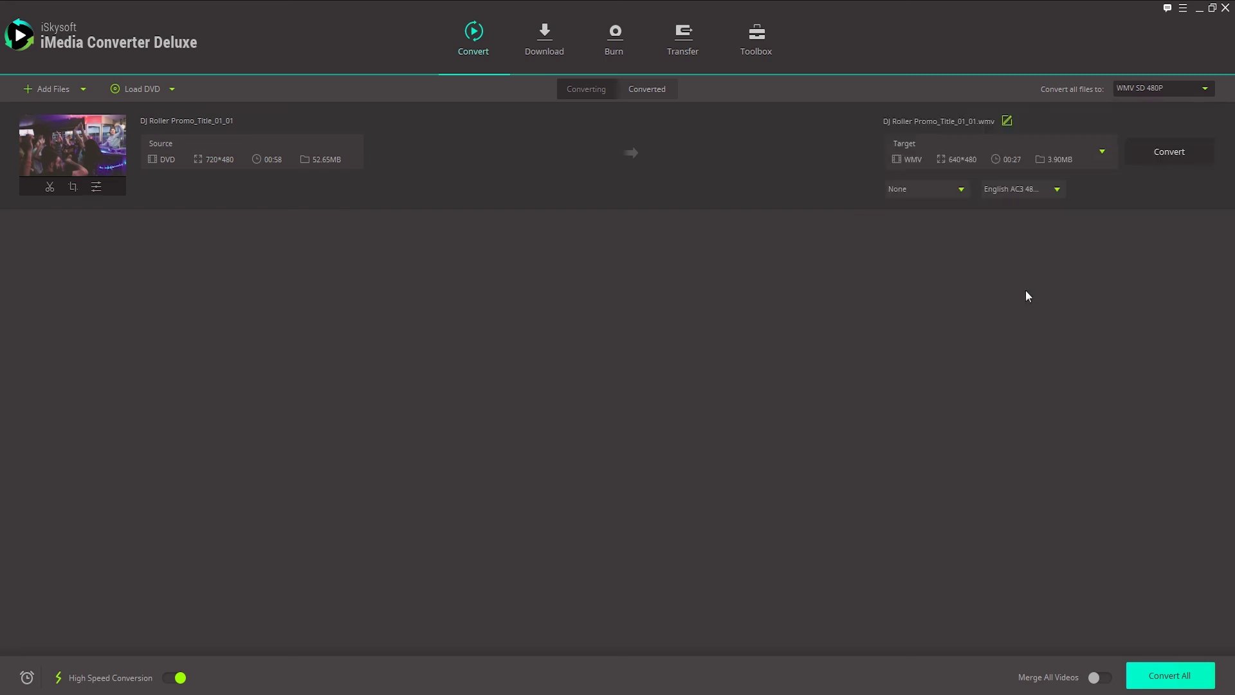
{"action": "left_click", "coordinate": [1152, 158]}
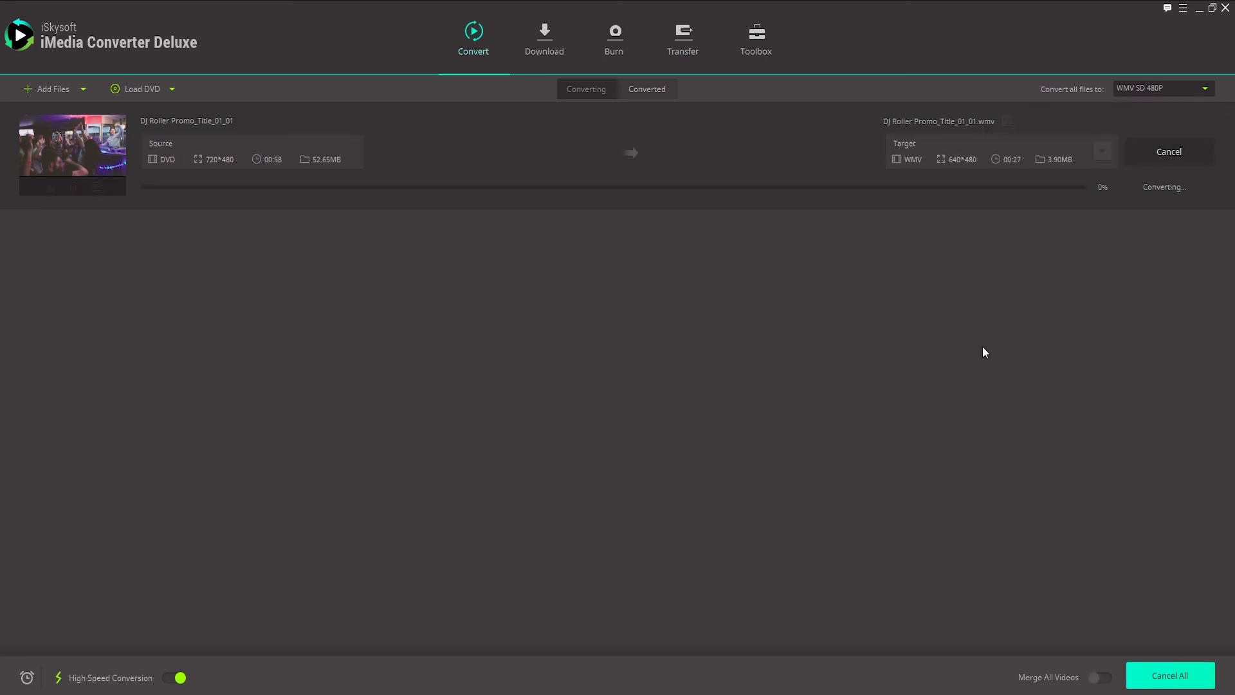